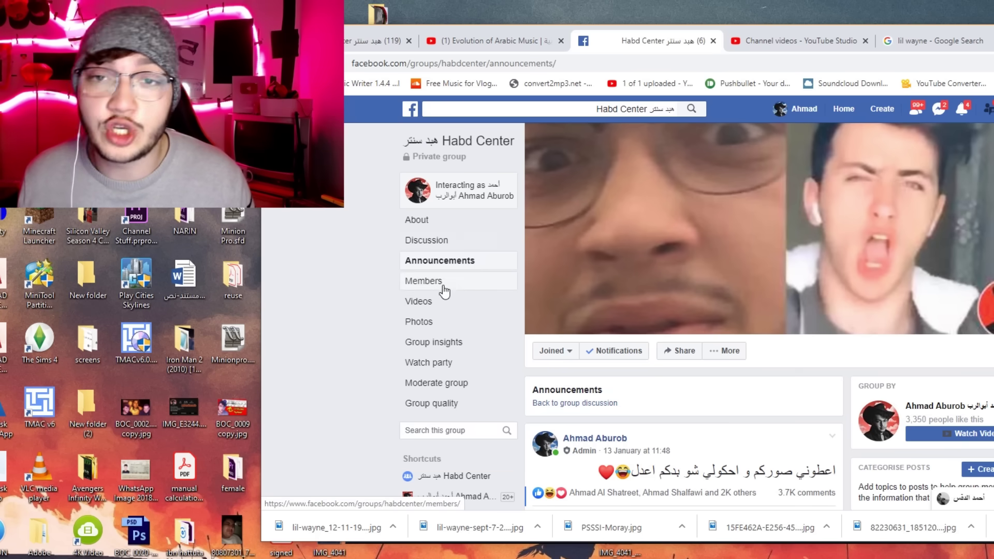
Glance at the Habd Center members list, then scroll the group's pinned announcements.
left_click(439, 284)
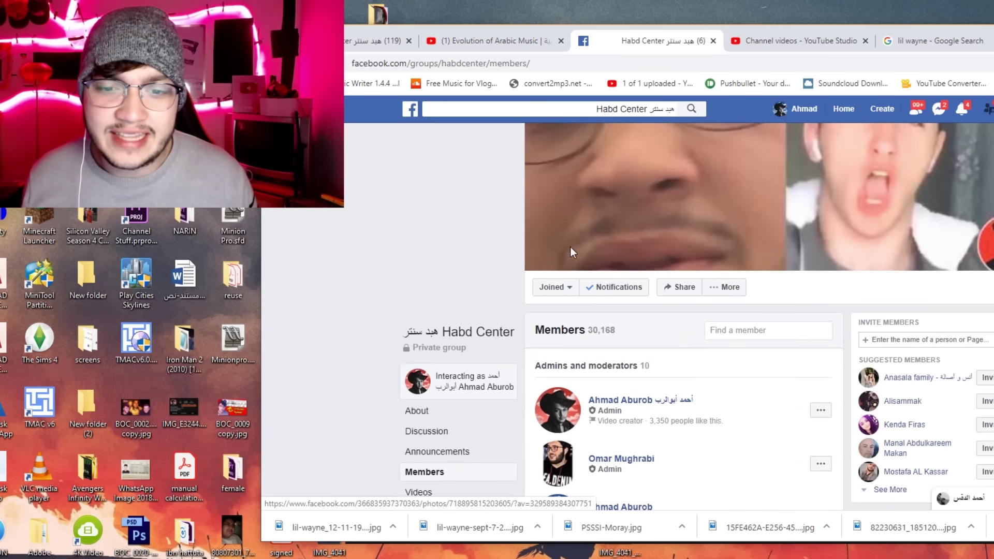
left_click(438, 261)
scroll(767, 295, "down", 5)
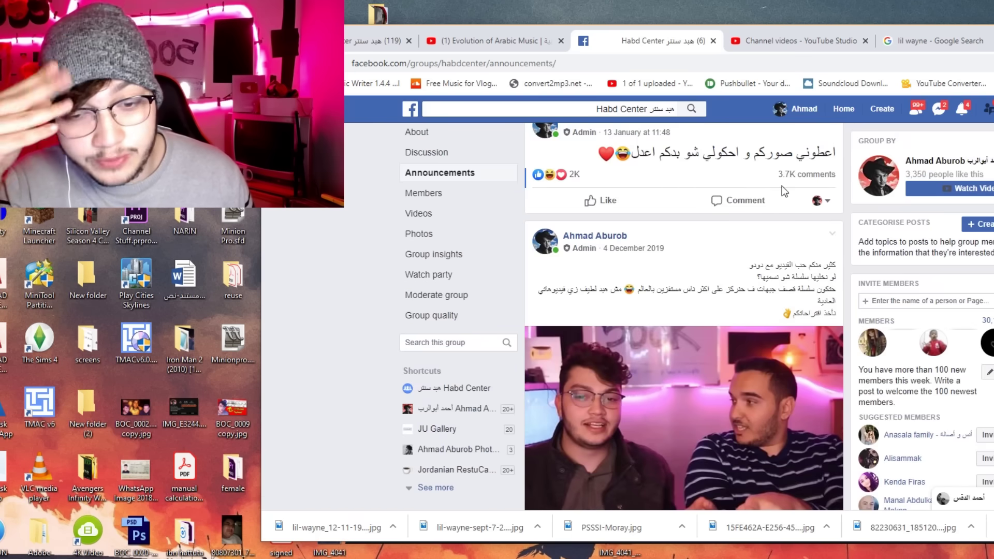
scroll(768, 296, "up", 3)
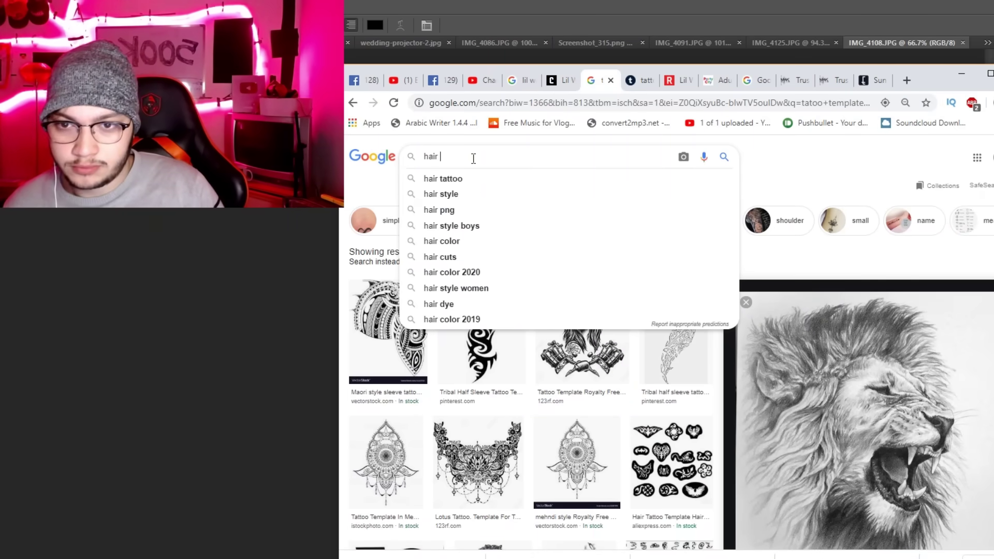
Darken the poolside photo to Brightness -124 and Contrast -32.
type("templ")
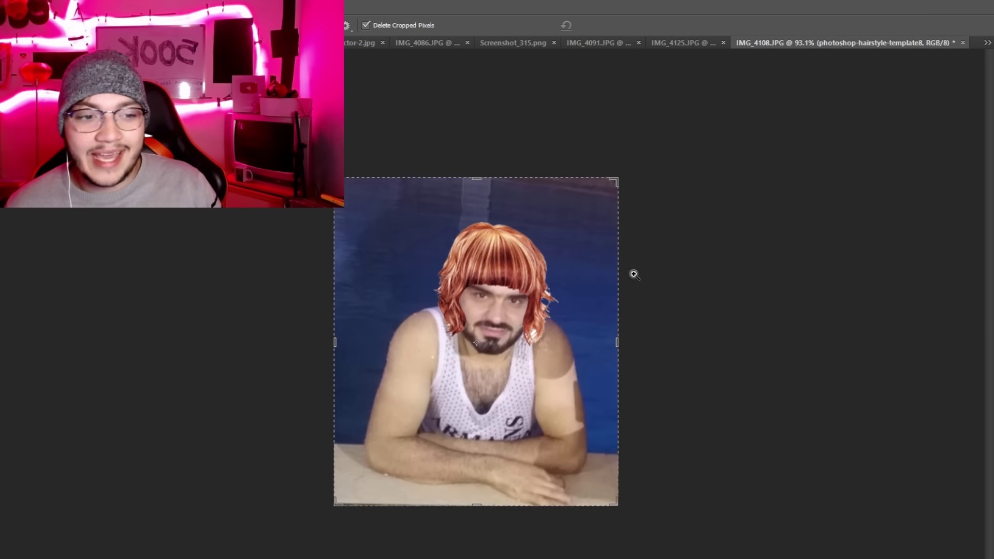
left_click_drag(635, 275, 434, 96)
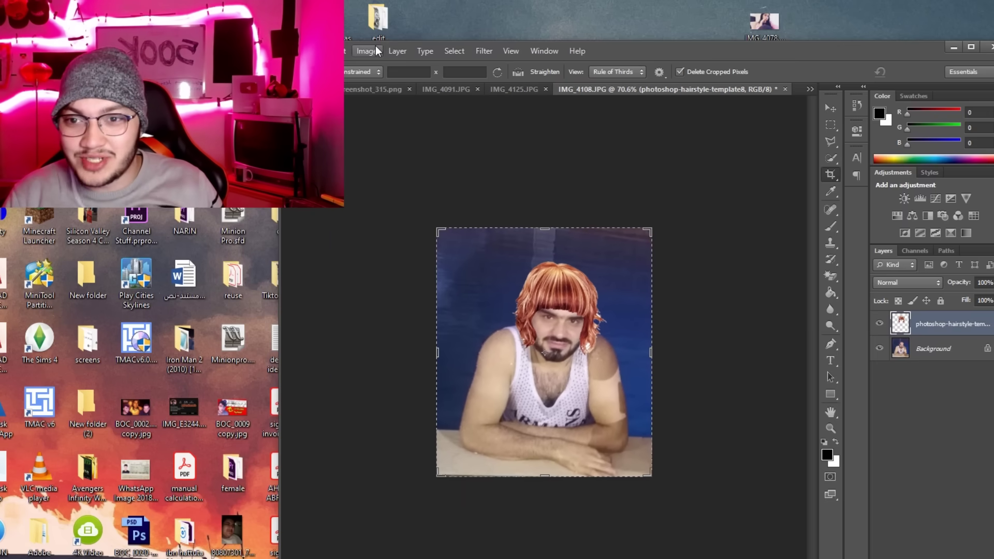
left_click(366, 51)
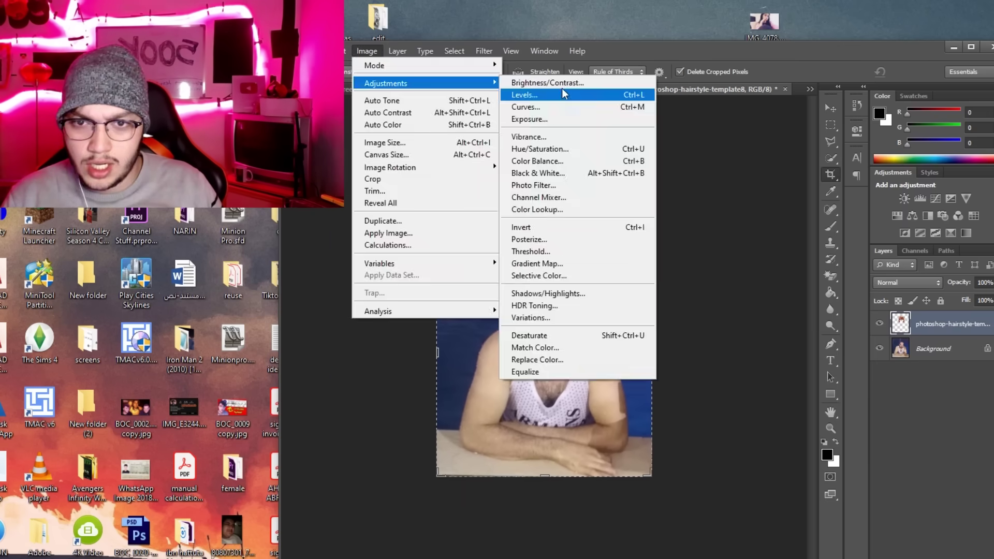
left_click(548, 83)
left_click_drag(755, 220, 703, 220)
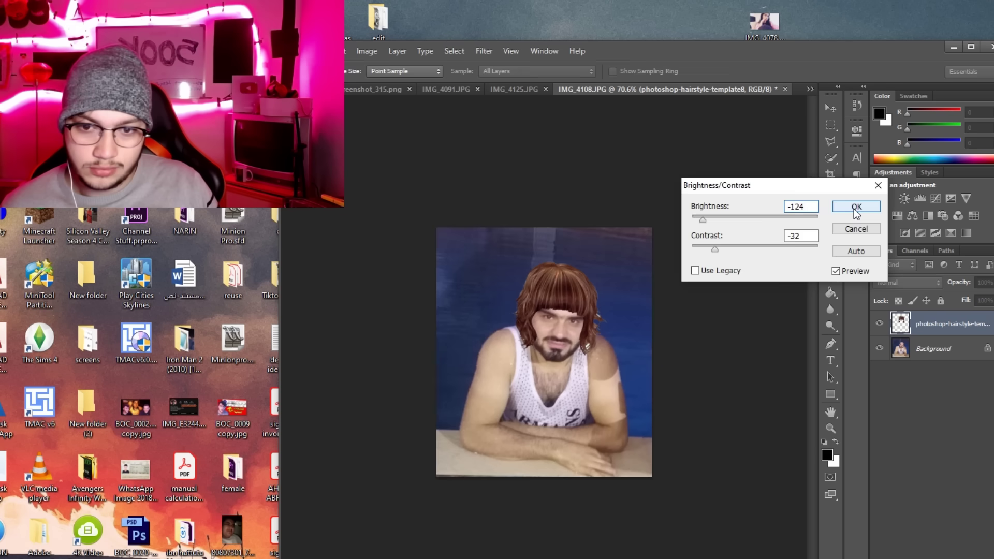
left_click(857, 207)
Crop the photo closer around the man.
key("c")
scroll(668, 275, "up", 2)
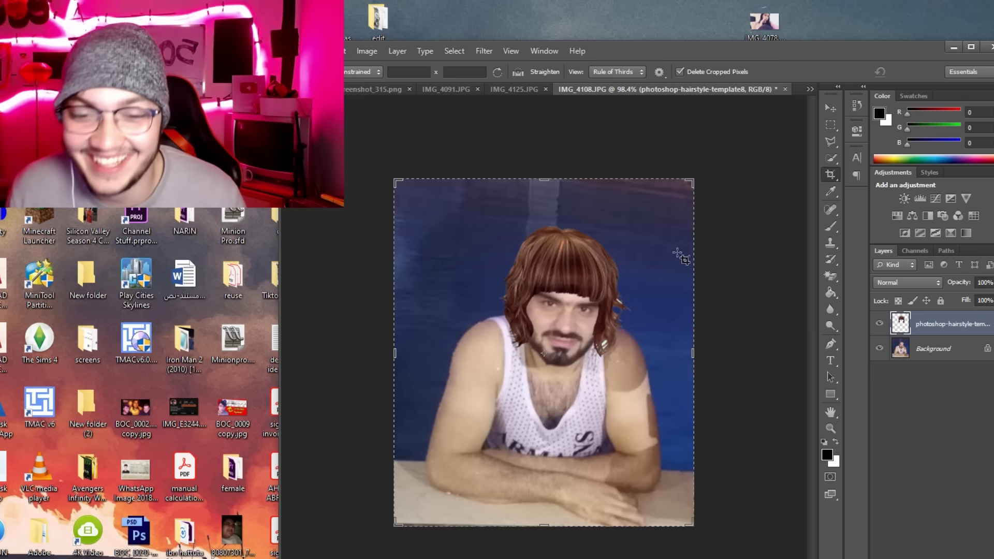
key("alt+Tab")
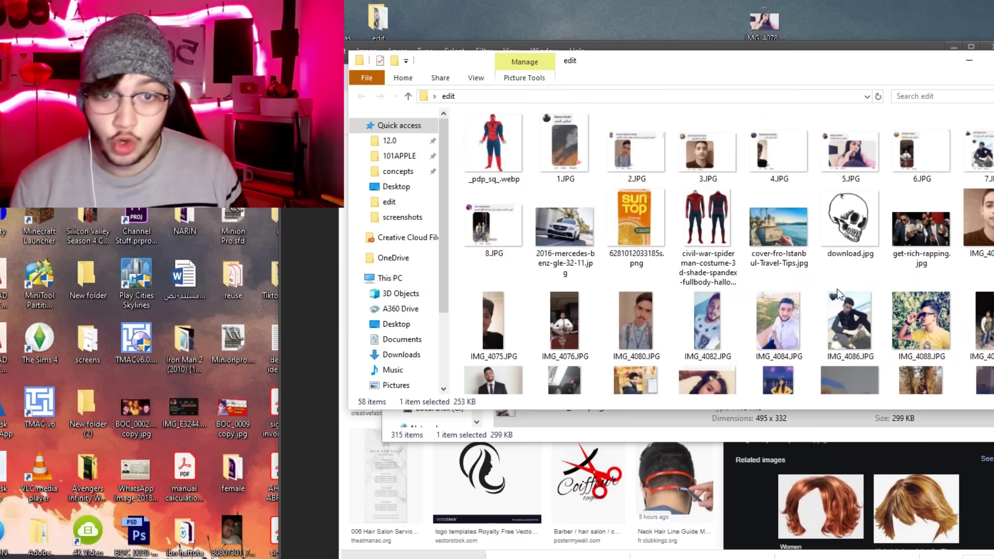
Apply the crop, select the Move tool and fit the forest photo in the window.
key("alt+Tab")
key("Return")
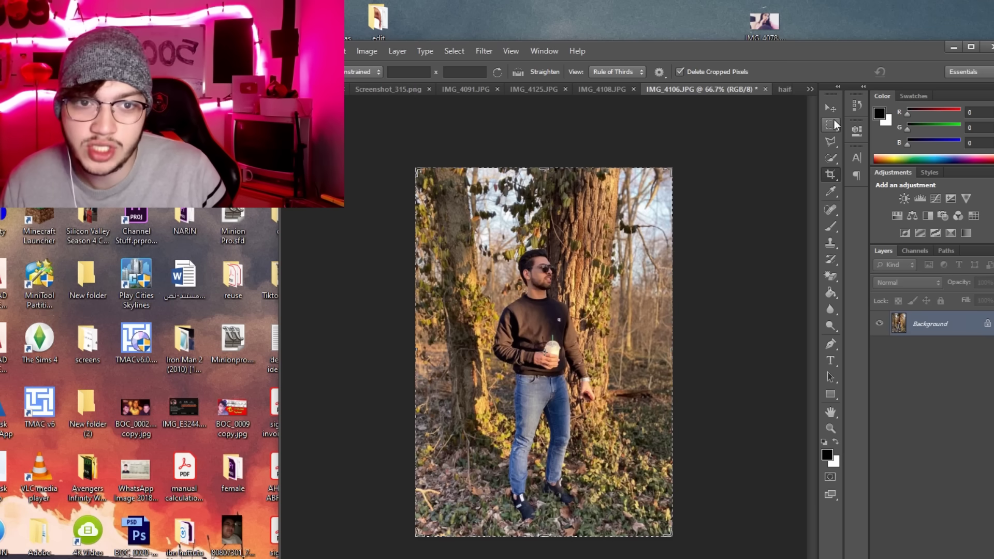
left_click(831, 108)
scroll(585, 212, "up", 2)
scroll(586, 212, "up", 2)
scroll(585, 213, "down", 4)
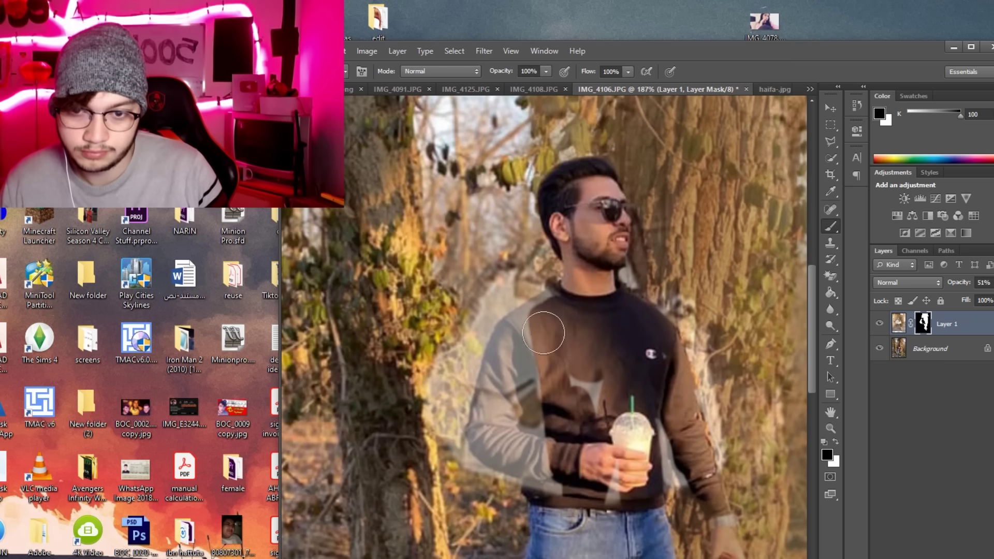
key("ctrl+0")
left_click_drag(639, 309, 643, 309)
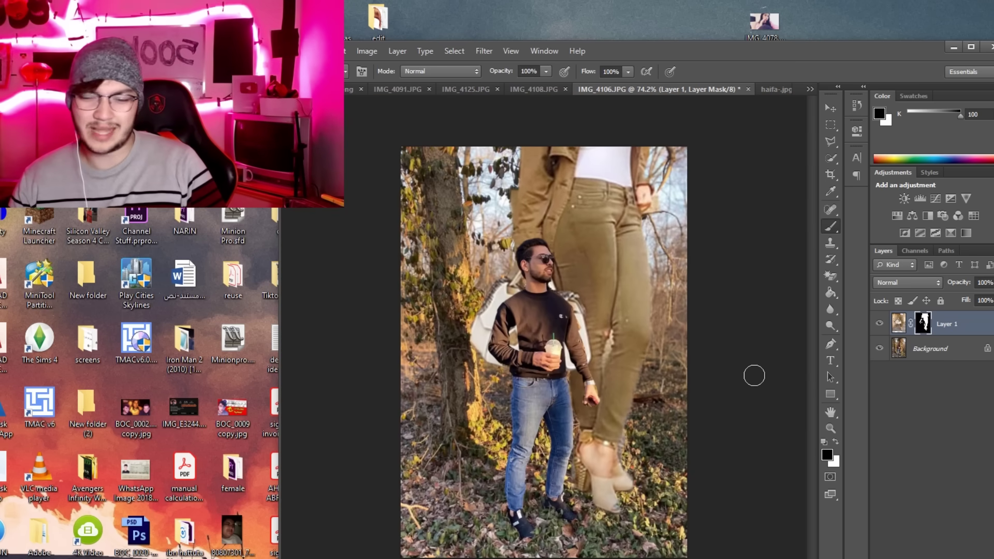
scroll(754, 376, "up", 2)
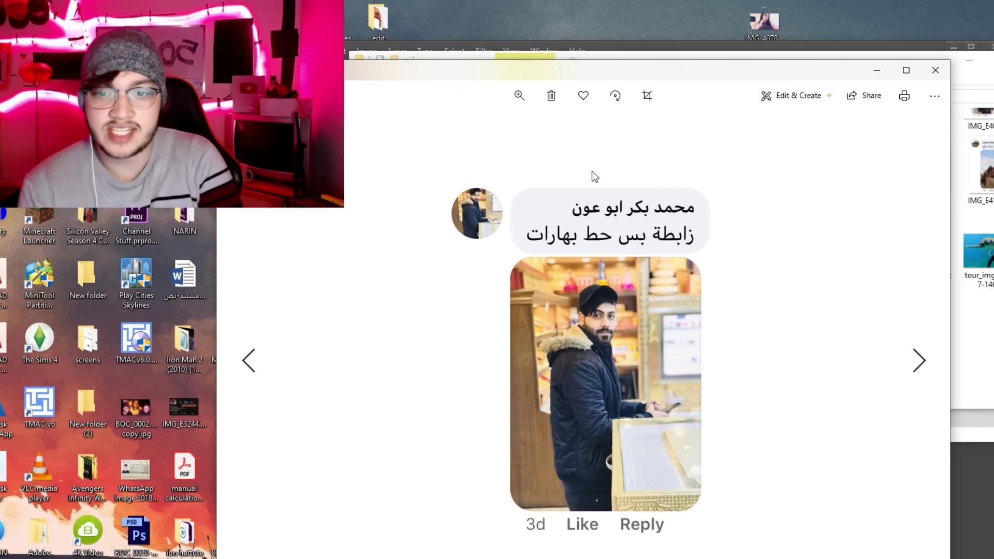
Drag the black pepper jar image into the IMG_4097 shop photo and select it for moving.
left_click(935, 69)
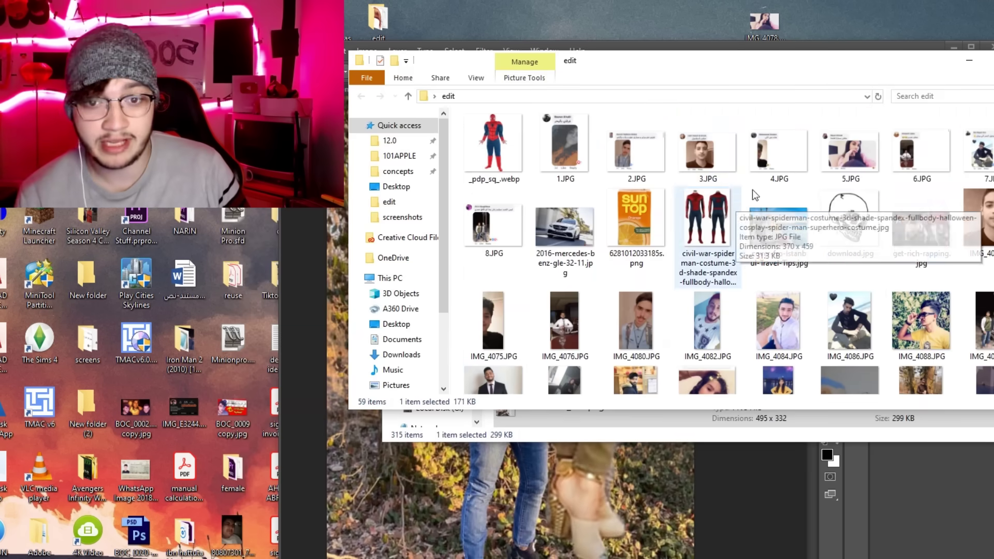
scroll(857, 237, "down", 3)
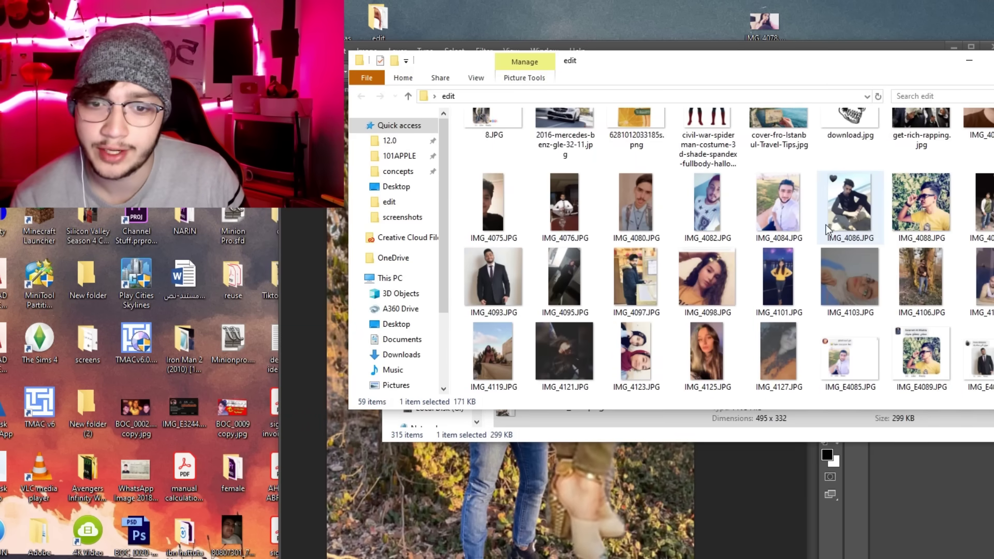
key("alt+Tab")
key("alt+Tab")
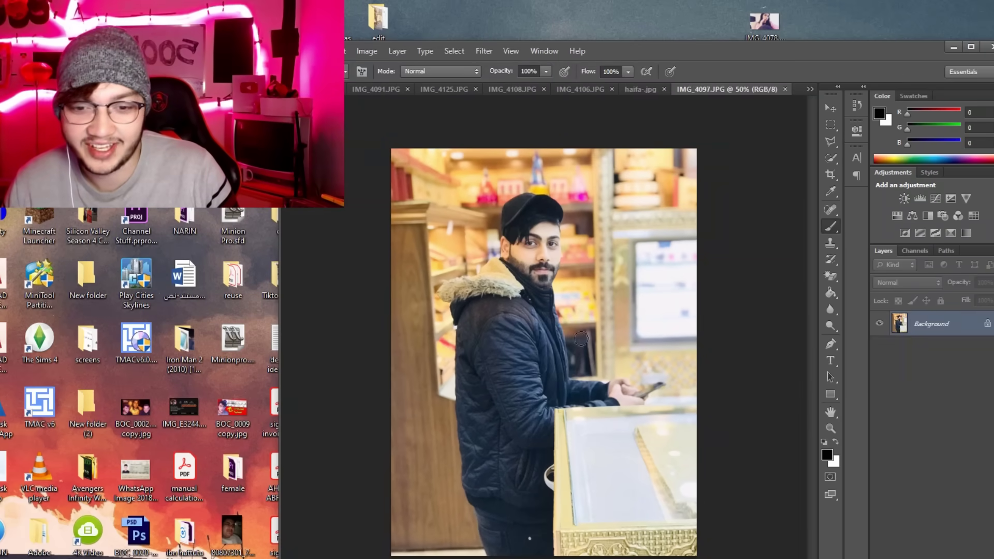
left_click_drag(518, 540, 572, 349)
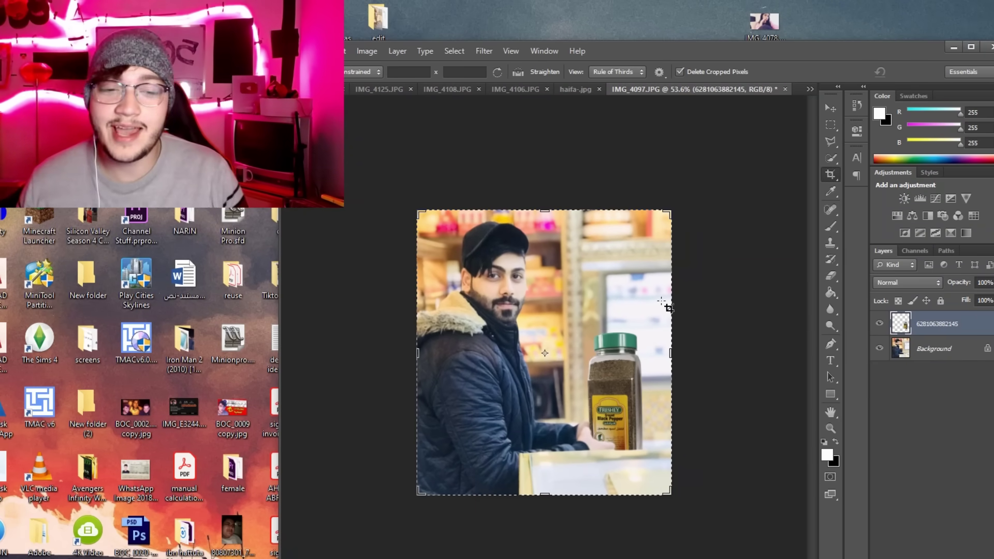
left_click(831, 107)
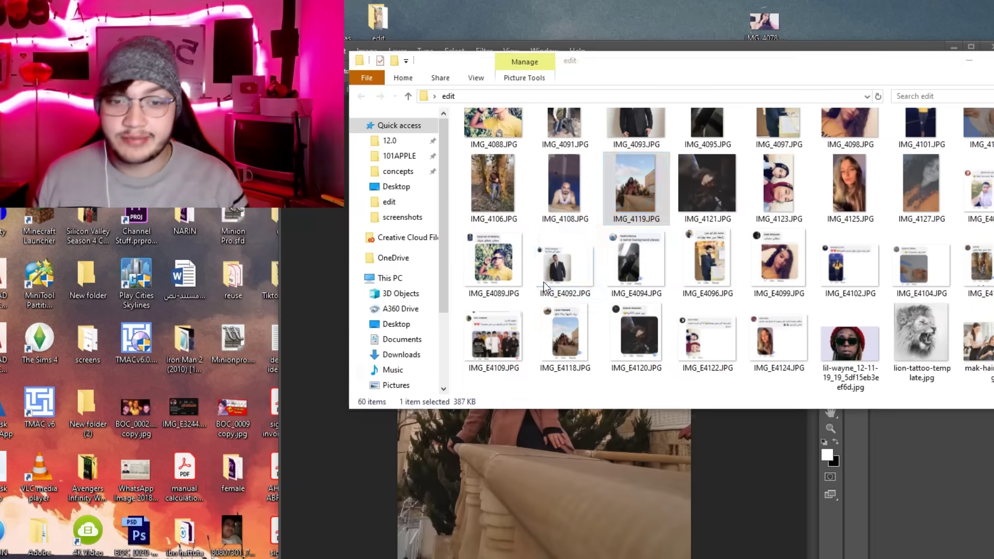
Search Google for saltbae images.
scroll(501, 176, "up", 2)
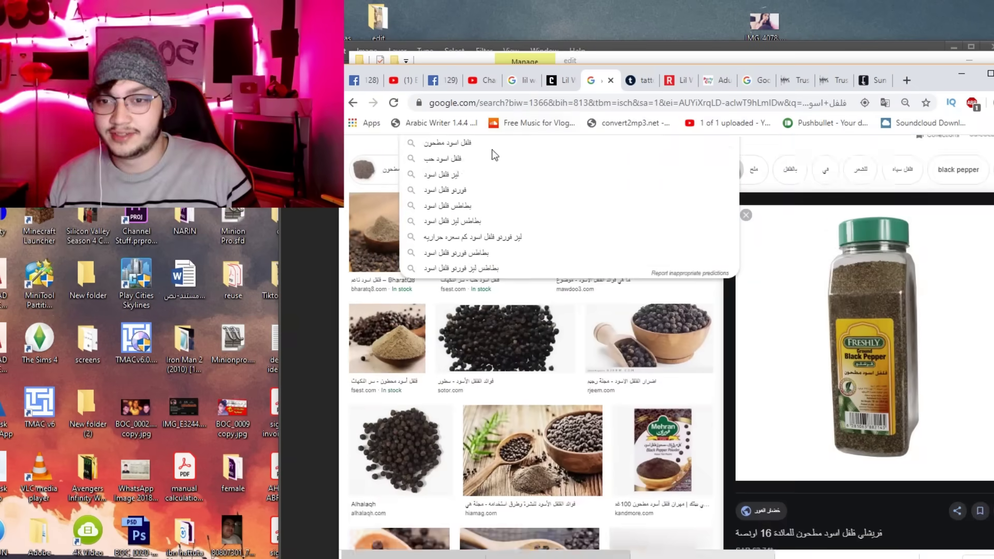
type("saltb")
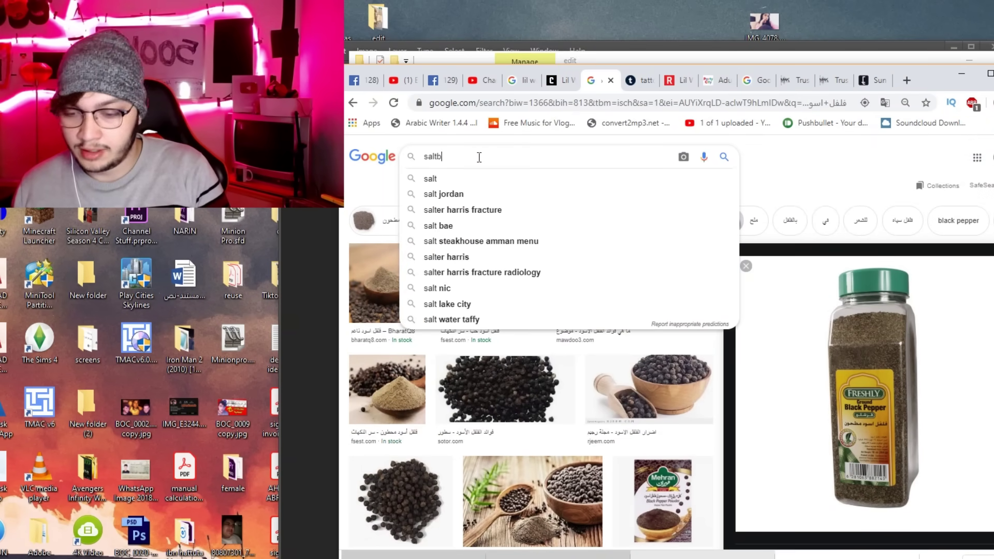
type("ae")
key("Return")
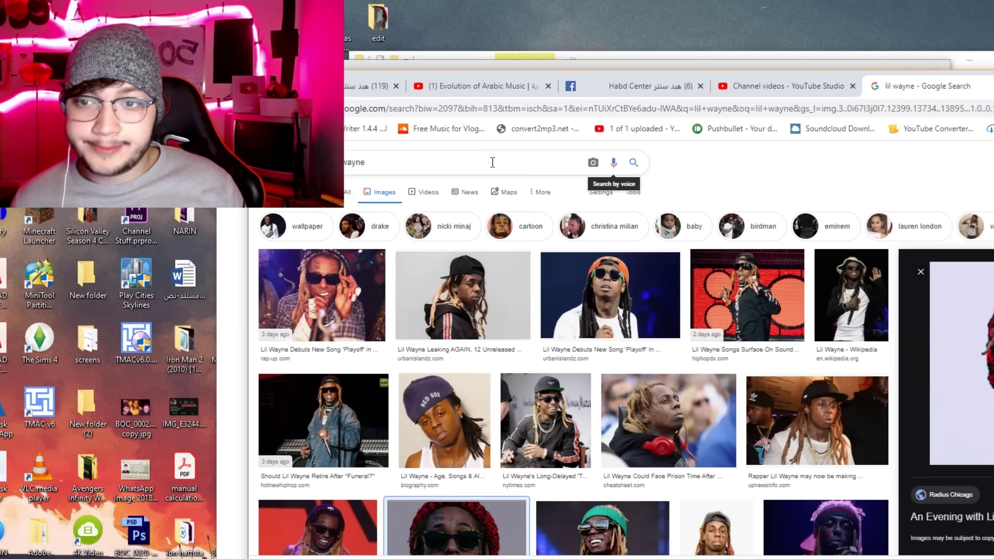
Replace the image search query and browse the results and commenters' photos.
triple_click(493, 163)
type("r")
scroll(767, 326, "down", 5)
scroll(762, 323, "down", 2)
scroll(762, 324, "down", 2)
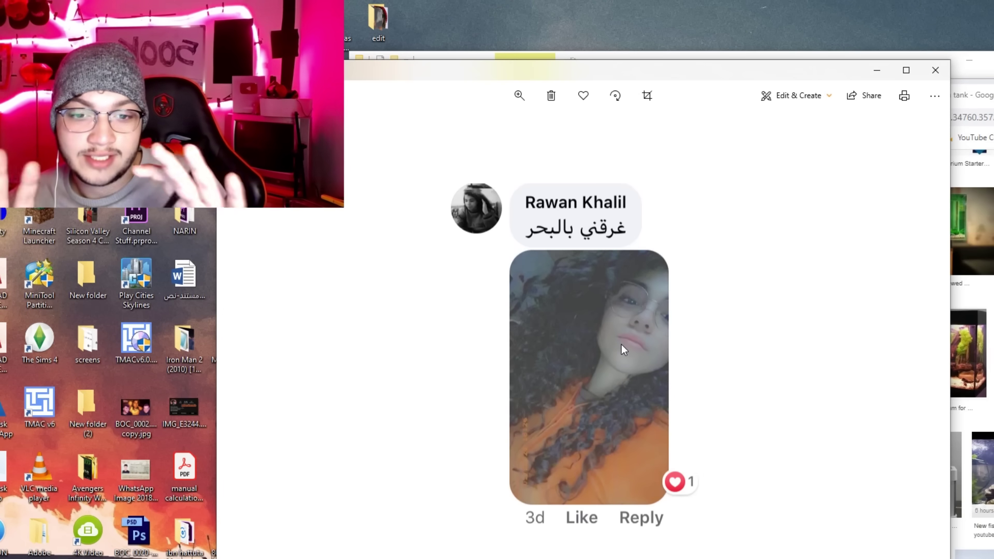
key("Escape")
scroll(773, 349, "down", 2)
scroll(771, 350, "down", 5)
scroll(771, 350, "down", 5)
scroll(770, 350, "down", 5)
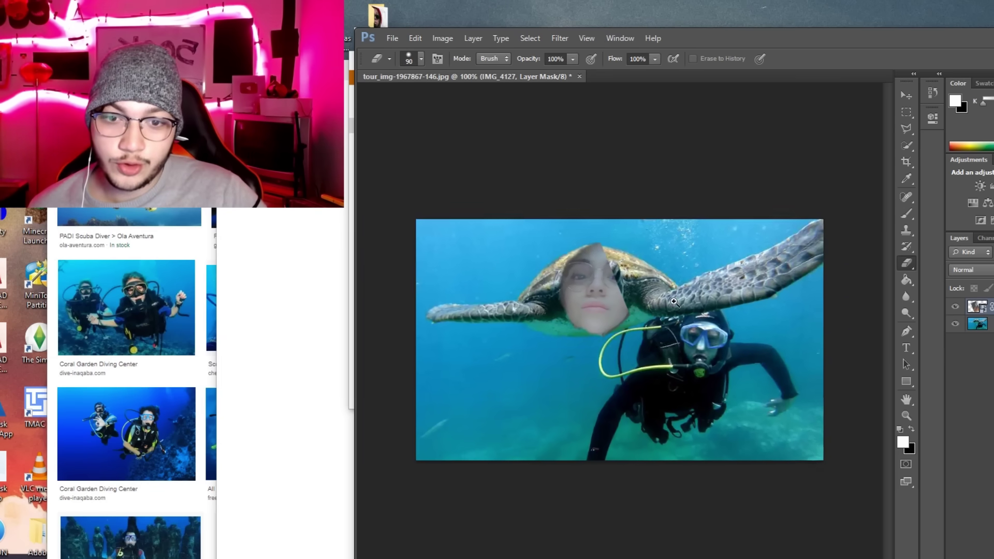
scroll(672, 299, "up", 2)
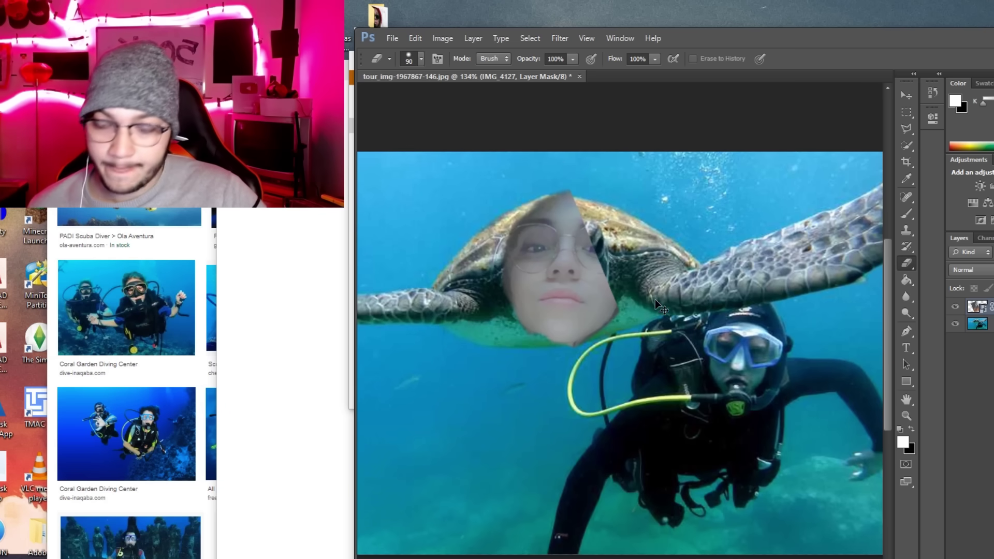
Shrink the girl's face onto the sea turtle's head with Free Transform.
key("ctrl+t")
mouse_move(664, 195)
left_mouse_down()
mouse_move(632, 189)
mouse_move(622, 216)
left_mouse_up()
key("Return")
key("e")
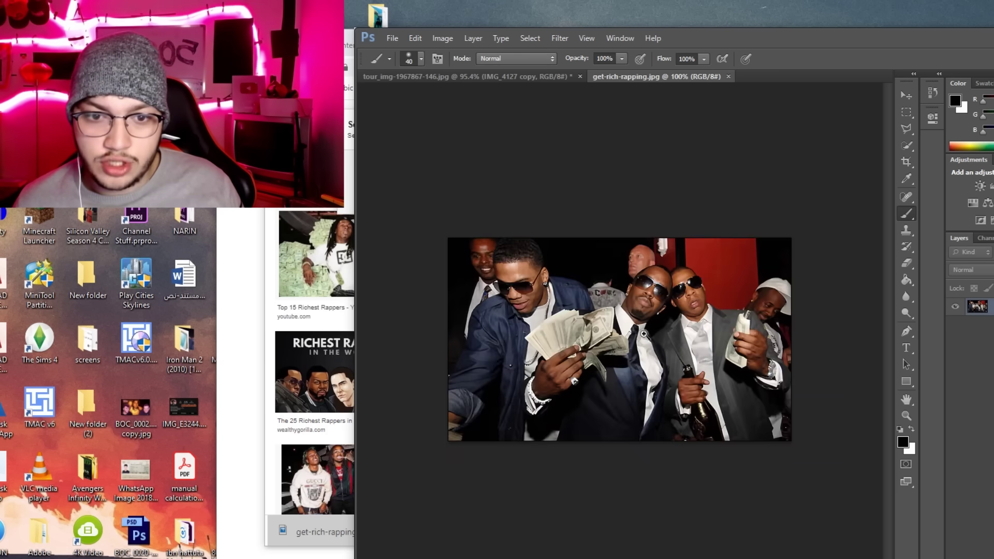
Switch to the rapper photo and bring up its Brightness/Contrast settings.
scroll(644, 334, "up", 3)
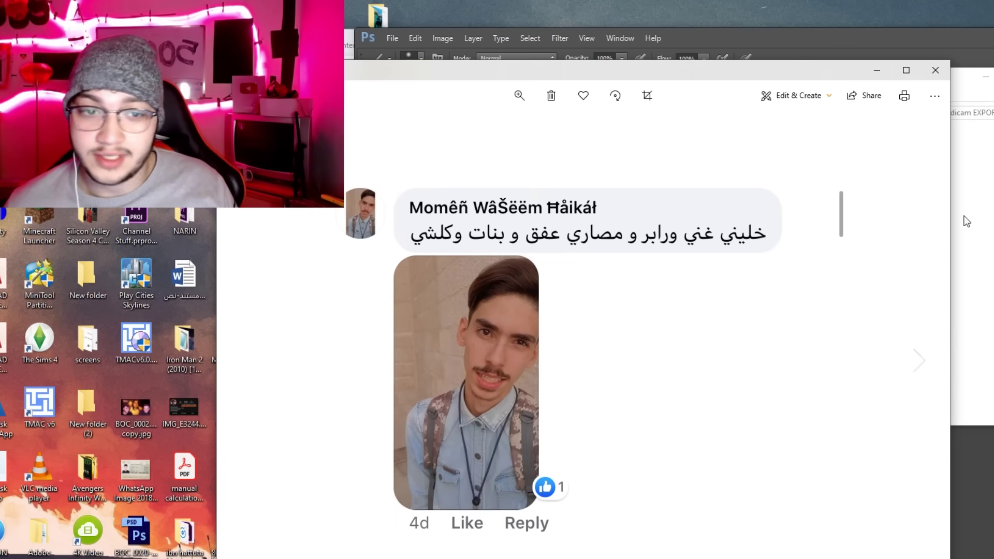
key("alt+Tab")
key("alt+Tab")
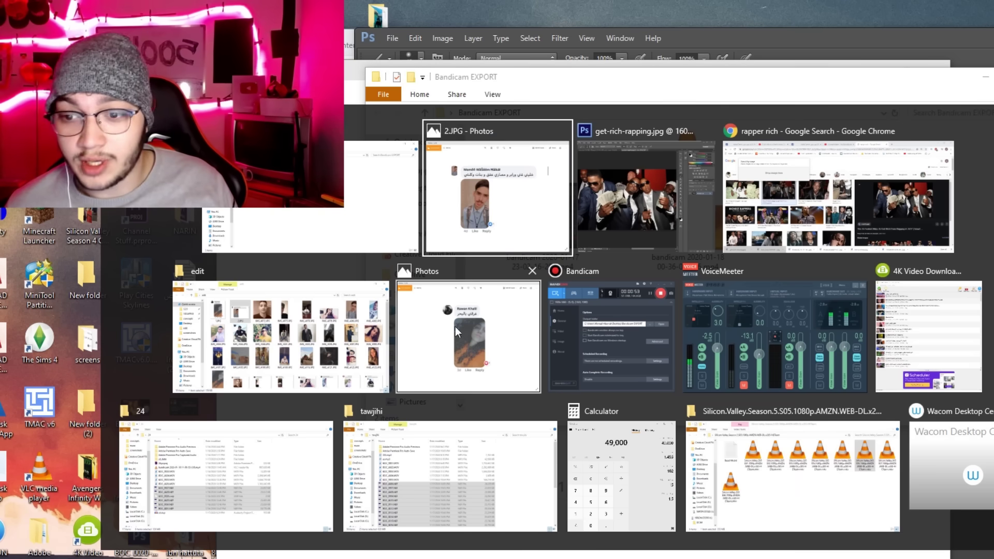
left_click(586, 246)
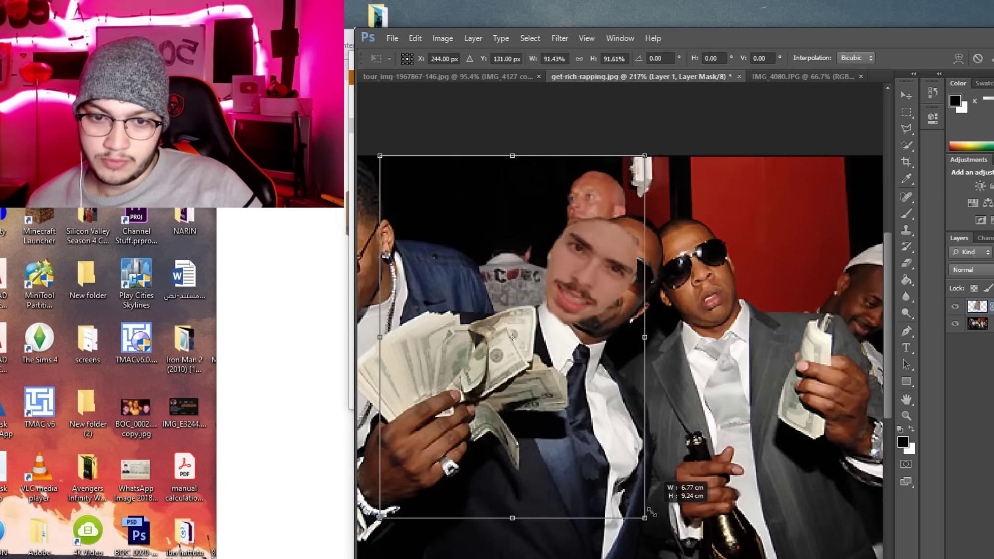
left_click(443, 39)
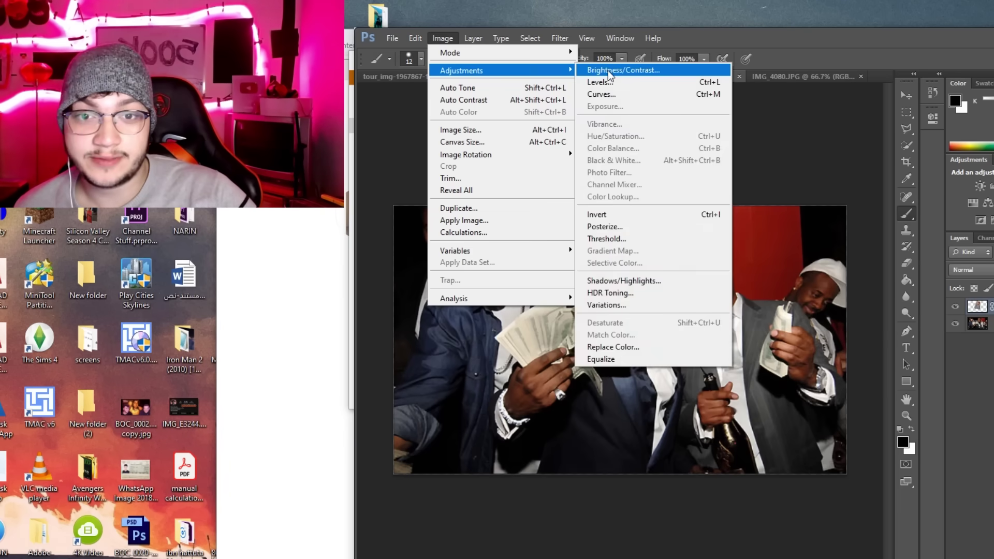
mouse_move(461, 70)
left_click(600, 69)
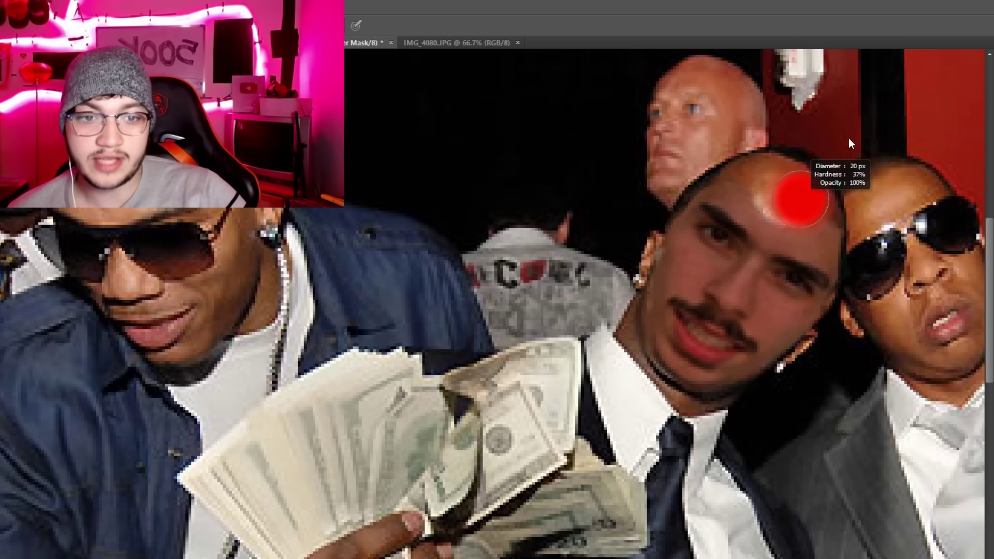
Clone out the bottle and move the Suntop box into the grey-suited man's hand.
key("ctrl+0")
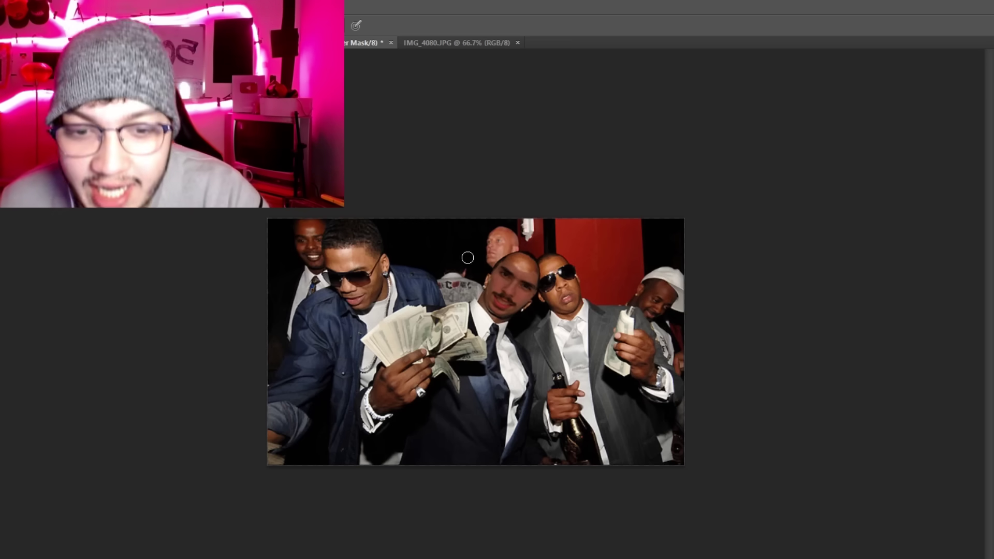
mouse_move(640, 315)
left_mouse_down()
mouse_move(753, 299)
mouse_move(697, 299)
left_mouse_up()
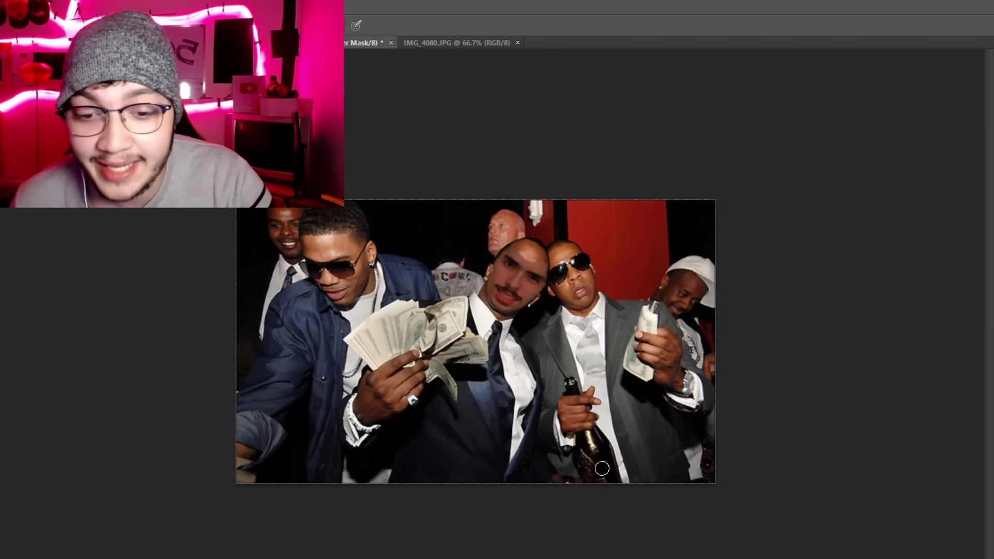
left_click_drag(611, 448, 637, 488)
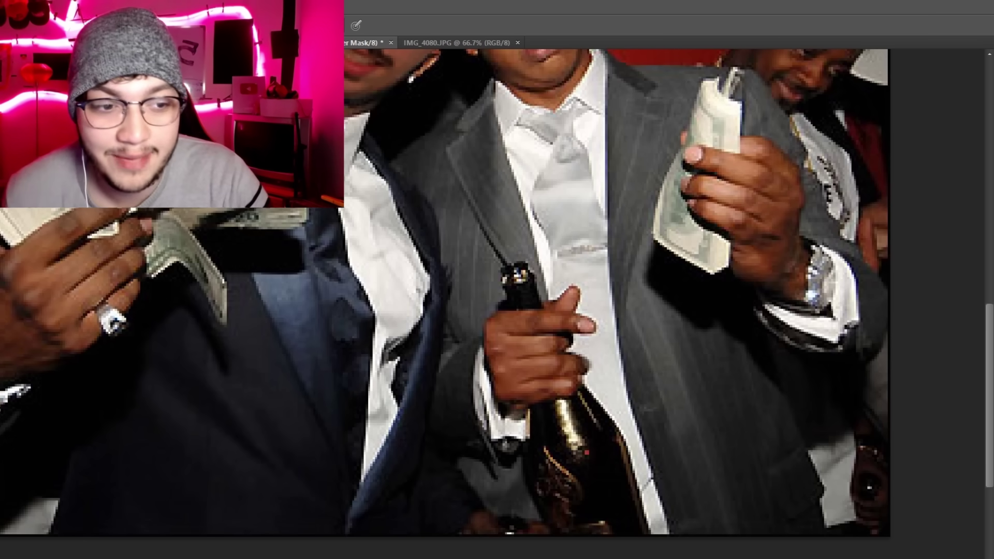
key("s")
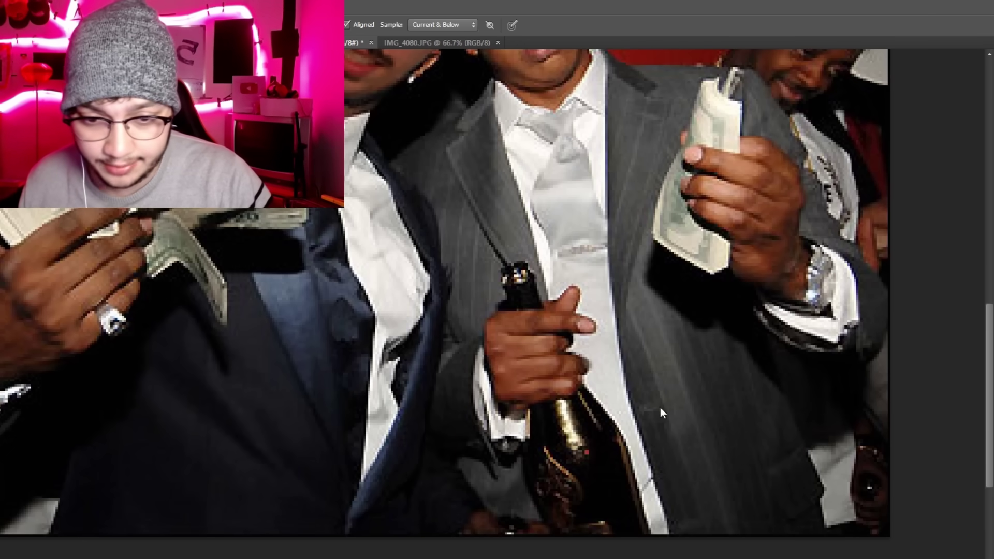
key("ctrl+0")
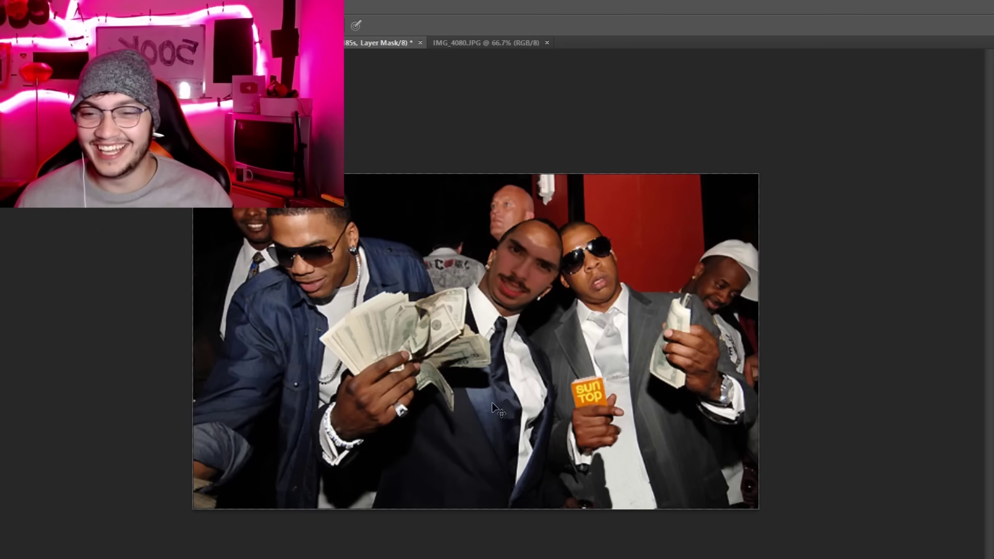
left_click_drag(348, 374, 364, 387)
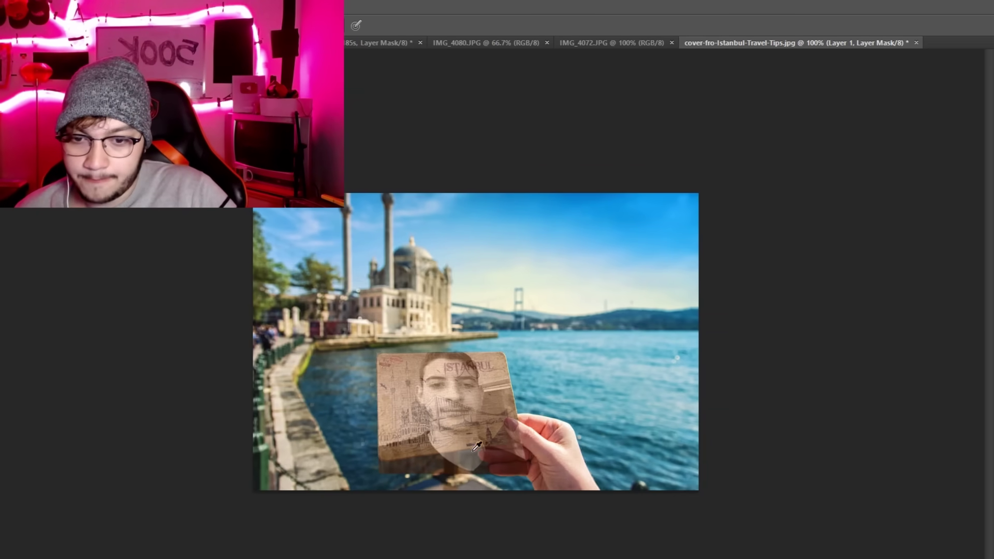
Paint the mask to reveal the hand on the Istanbul postcard, then view the next photo.
left_click_drag(517, 452, 473, 461)
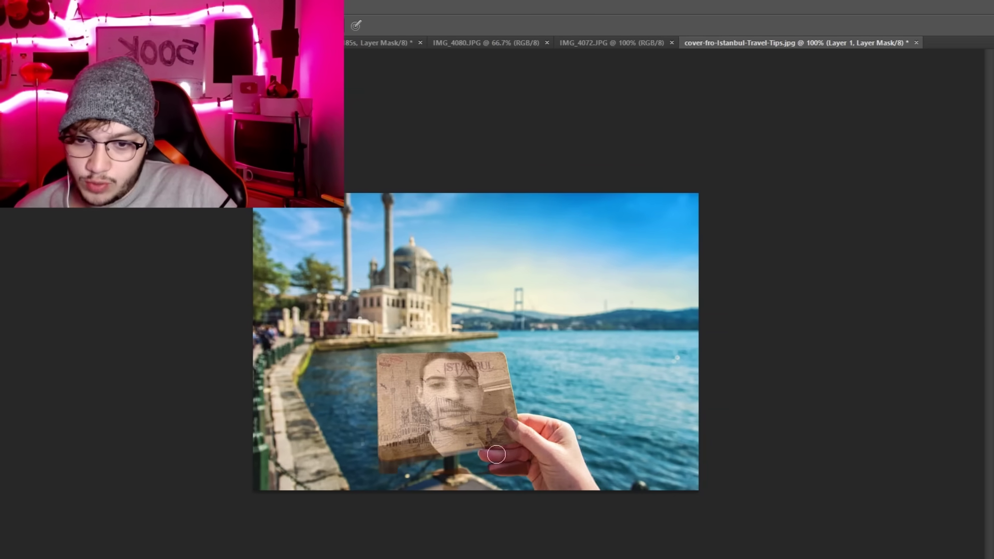
scroll(501, 416, "up", 3)
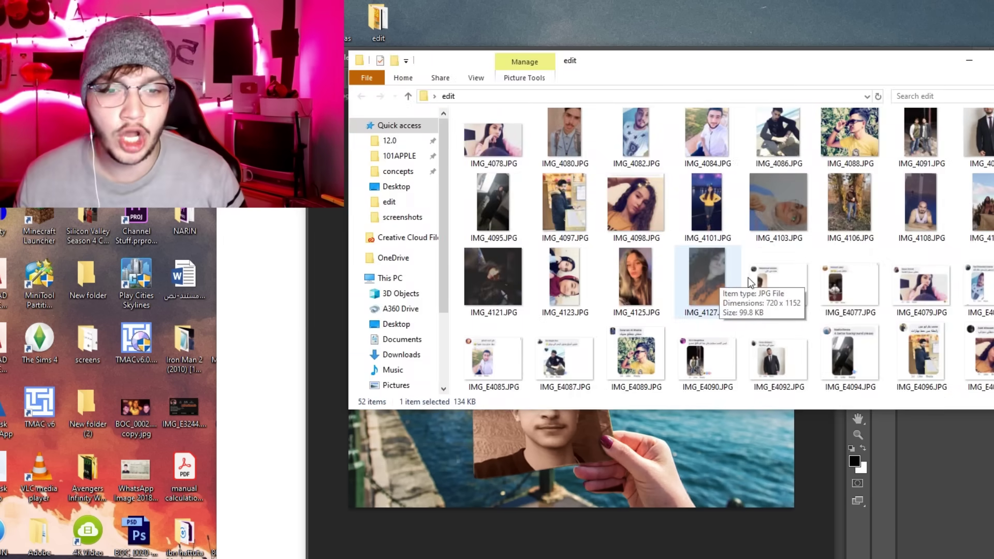
double_click(709, 277)
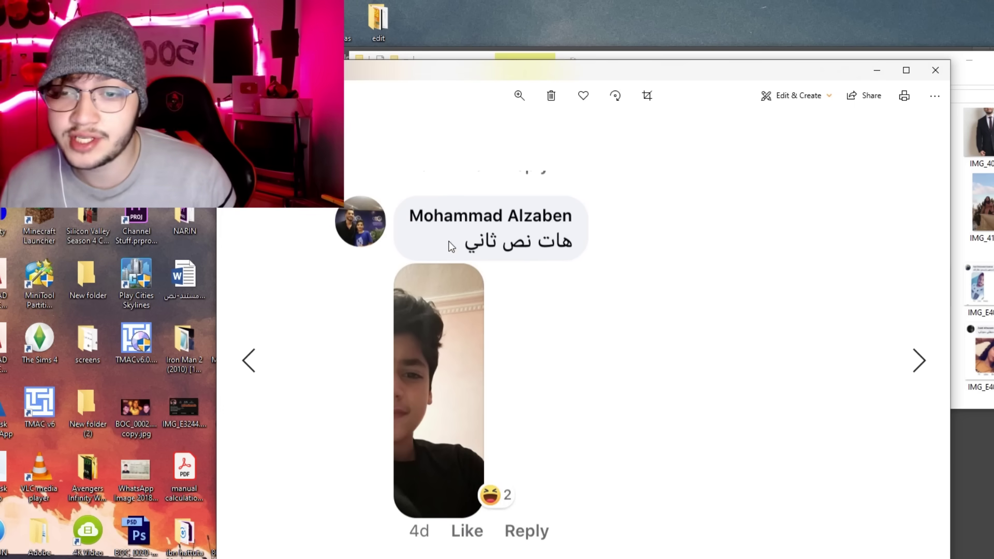
Rename the next photo to 4.JPG and sketch a grey head and shoulder outline.
key("alt+Tab")
key("F2")
type("4.JPG")
key("Return")
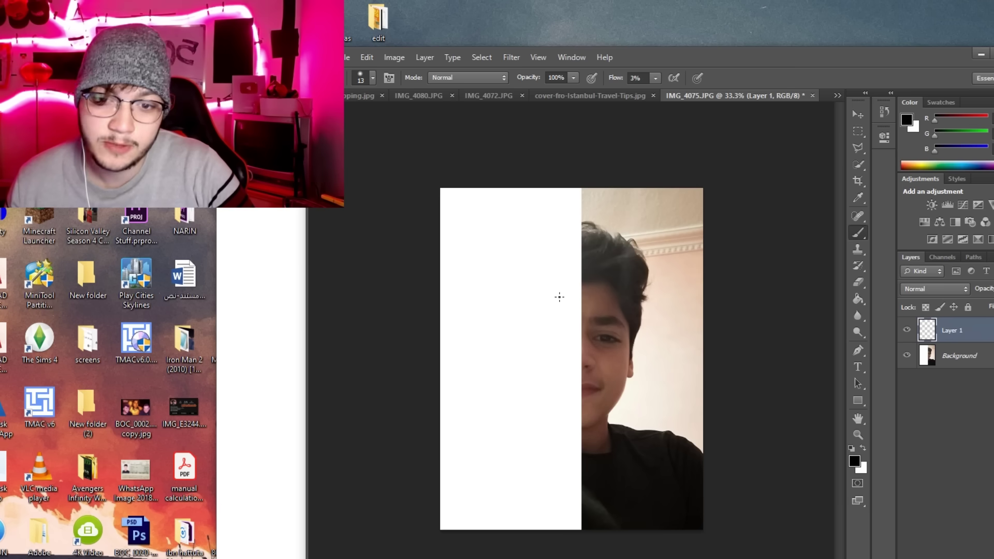
left_click_drag(580, 283, 528, 295)
mouse_move(580, 427)
left_mouse_down()
mouse_move(444, 502)
mouse_move(481, 445)
left_mouse_up()
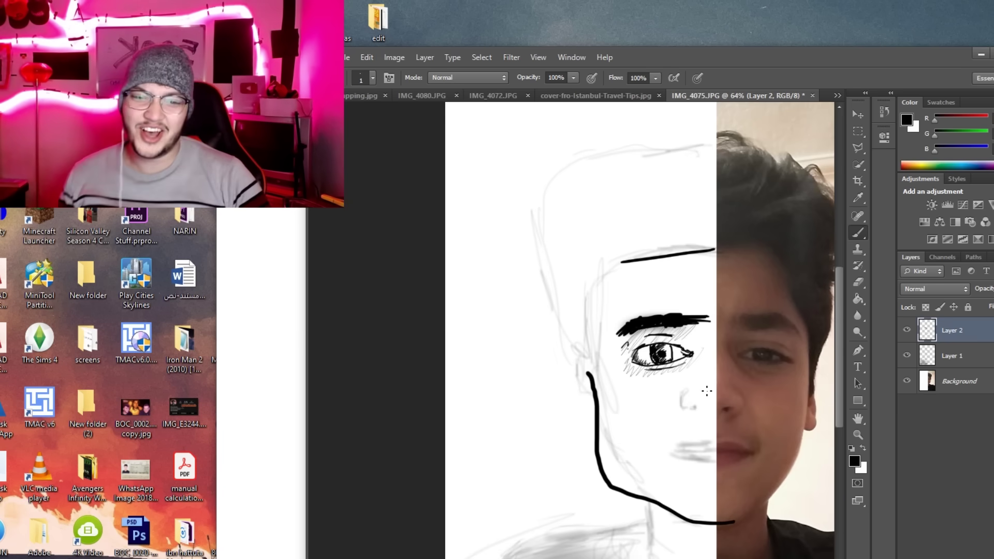
Ink the cartoon face in black, undoing stray nose and eye strokes and adding white strands.
key("ctrl+alt+z")
key("ctrl+alt+z")
key("ctrl+alt+z")
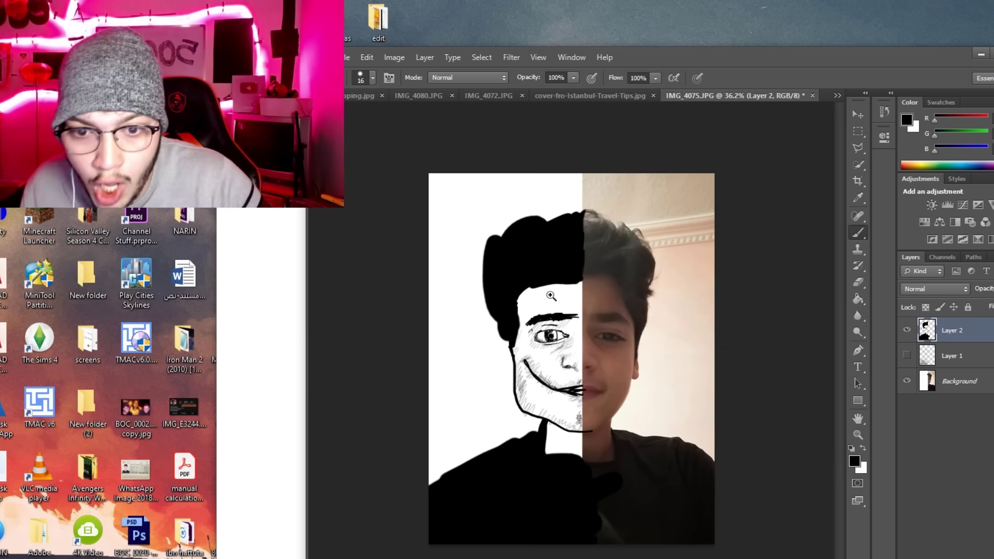
left_click(862, 449)
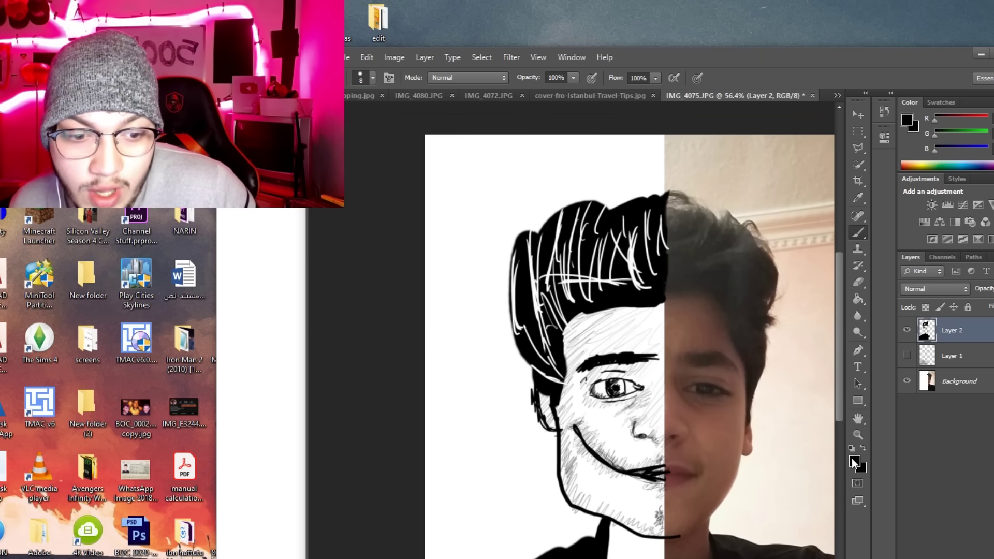
left_click(855, 460)
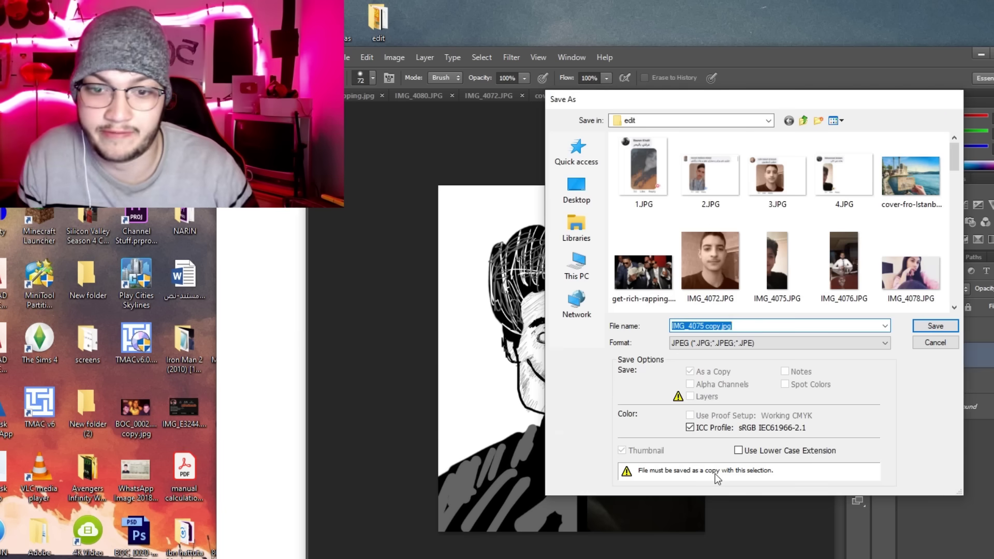
Save the cartoon edit as the JPEG copy IMG_4075 copy.jpg.
key("Return")
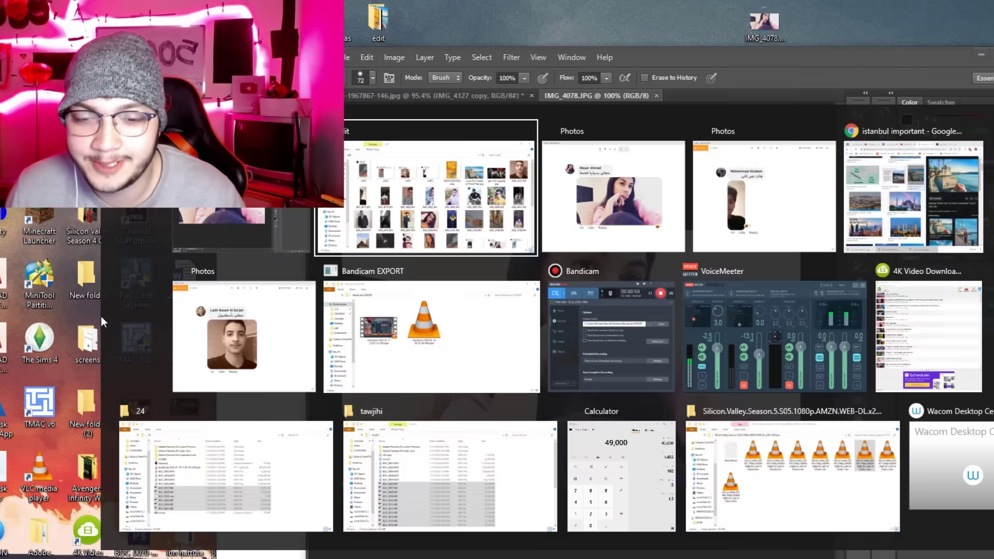
Search Google Images for Mercedes cars and scroll through the results.
key("alt+Tab")
key("alt+Tab")
key("alt+Tab")
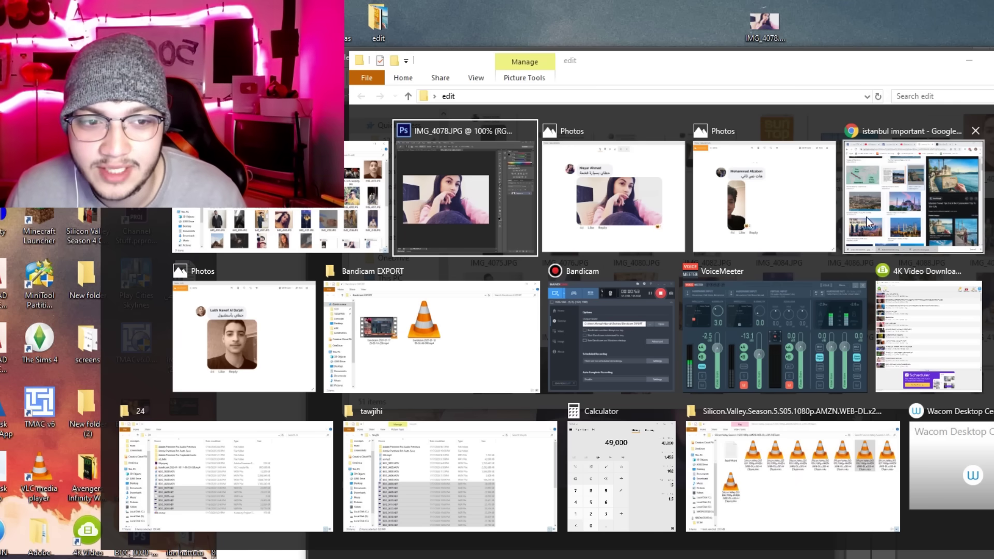
key("alt+Tab")
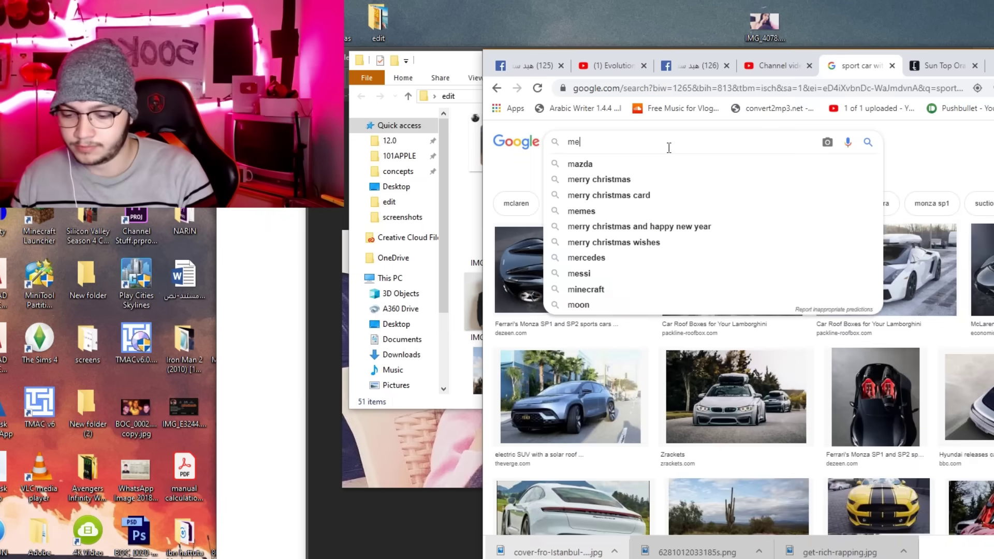
type("rcesed")
key("Return")
scroll(636, 264, "down", 5)
scroll(636, 264, "down", 5)
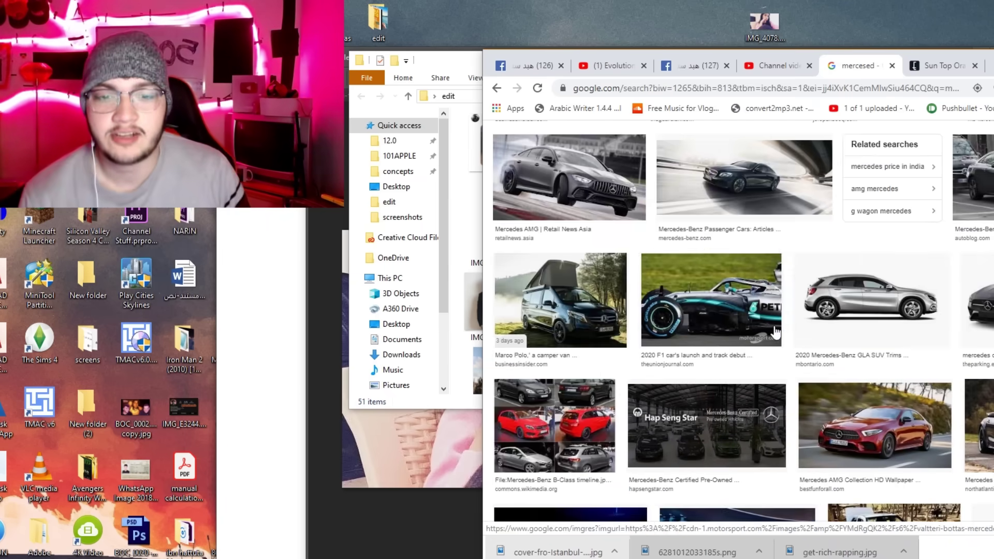
scroll(725, 301, "down", 3)
scroll(791, 331, "down", 3)
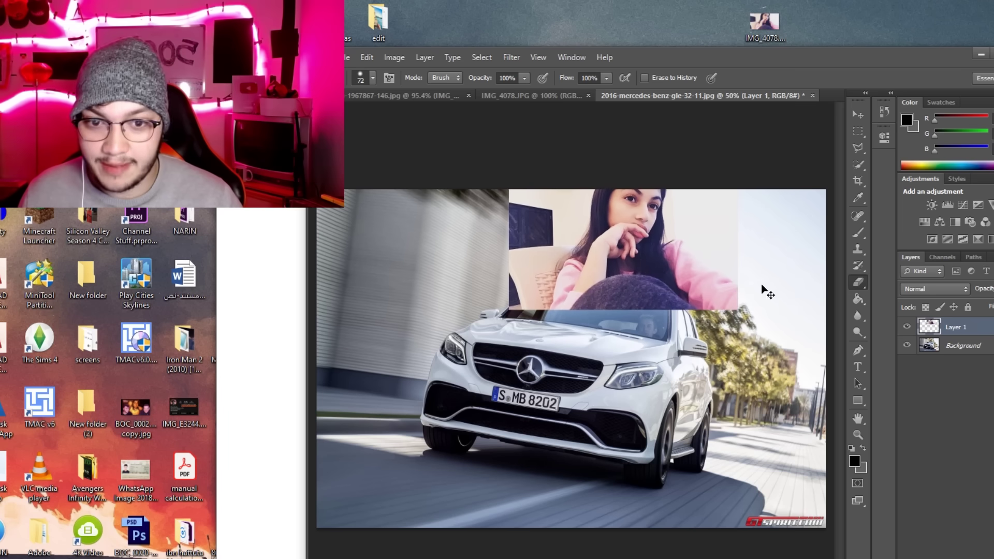
Rotate the pasted girl's photo slightly and crop the top of the Mercedes image down.
left_click_drag(777, 291, 782, 297)
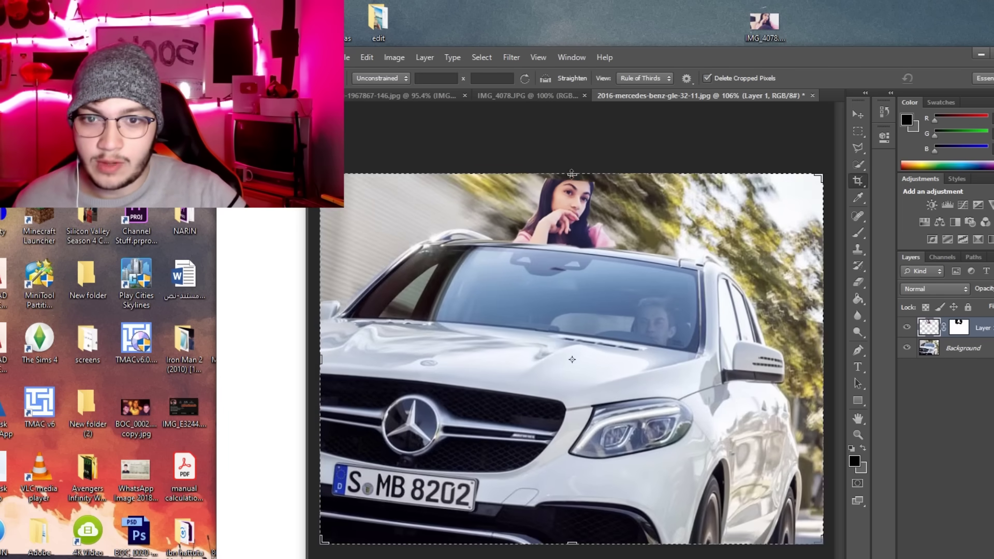
left_click_drag(573, 171, 574, 179)
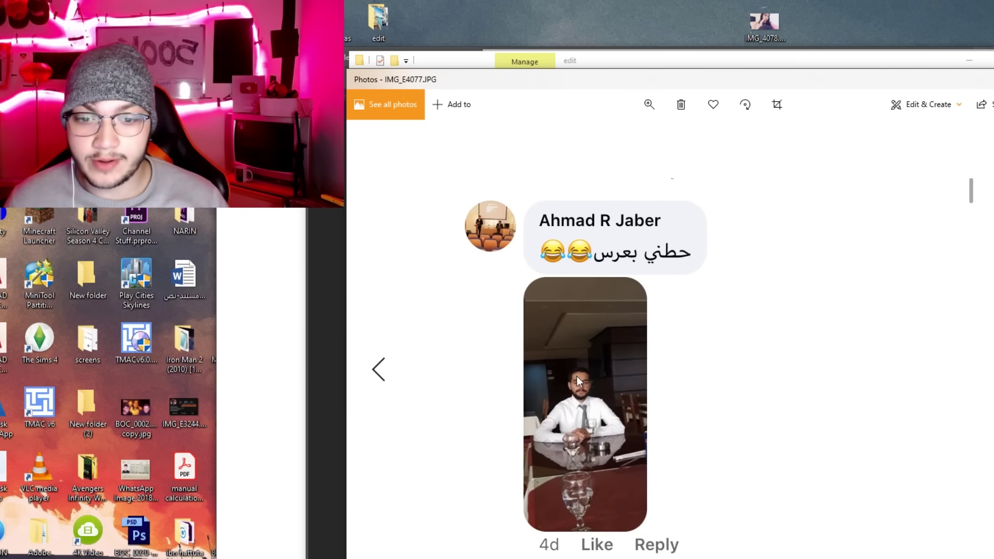
scroll(577, 376, "down", 1)
scroll(712, 388, "up", 1)
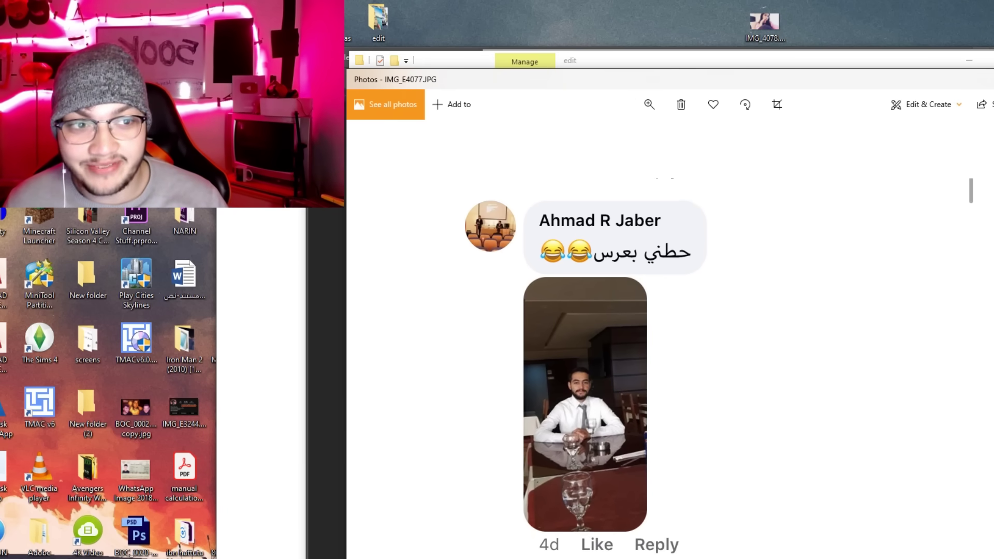
Bring the photo of the man at the table to the front and look it over.
key("alt+Tab")
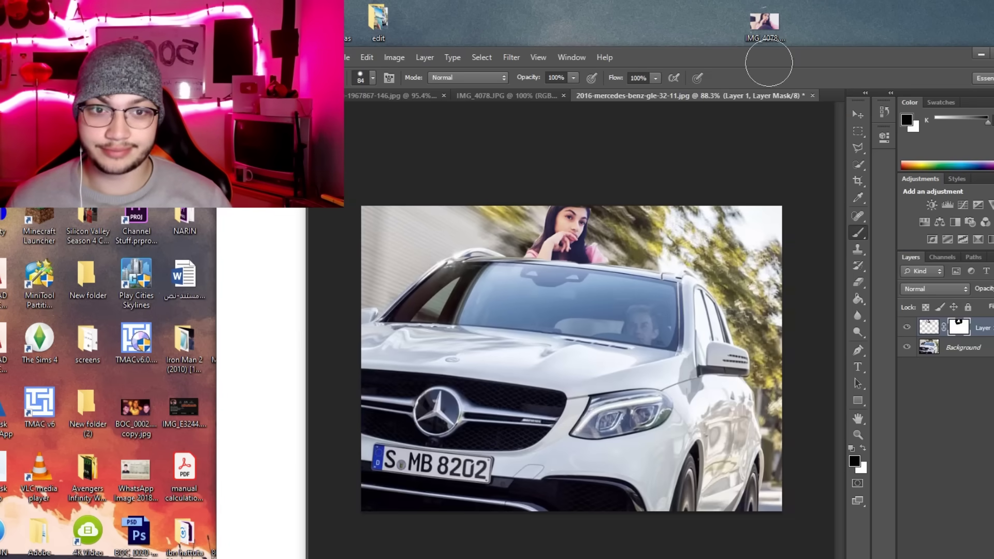
left_click(757, 95)
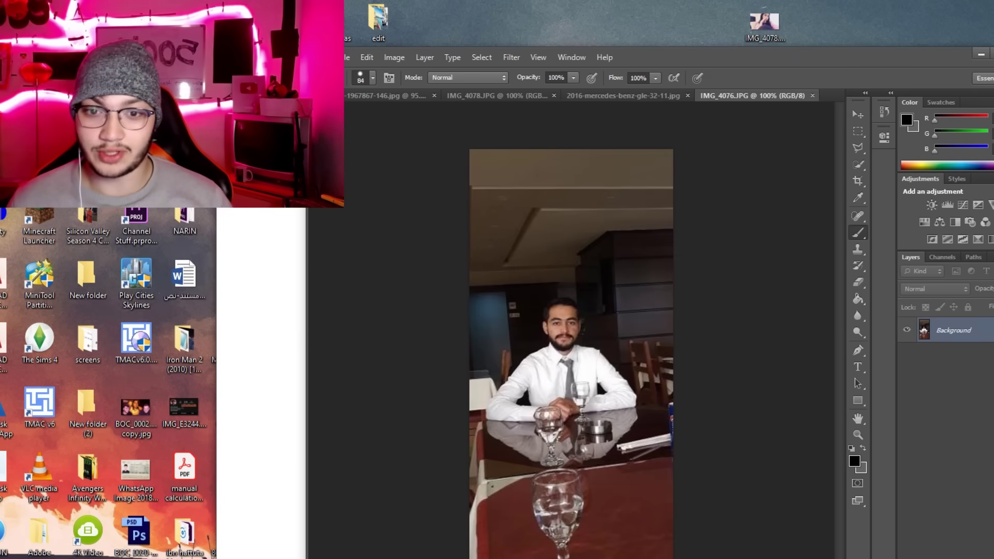
scroll(572, 357, "up", 1)
scroll(575, 342, "up", 4)
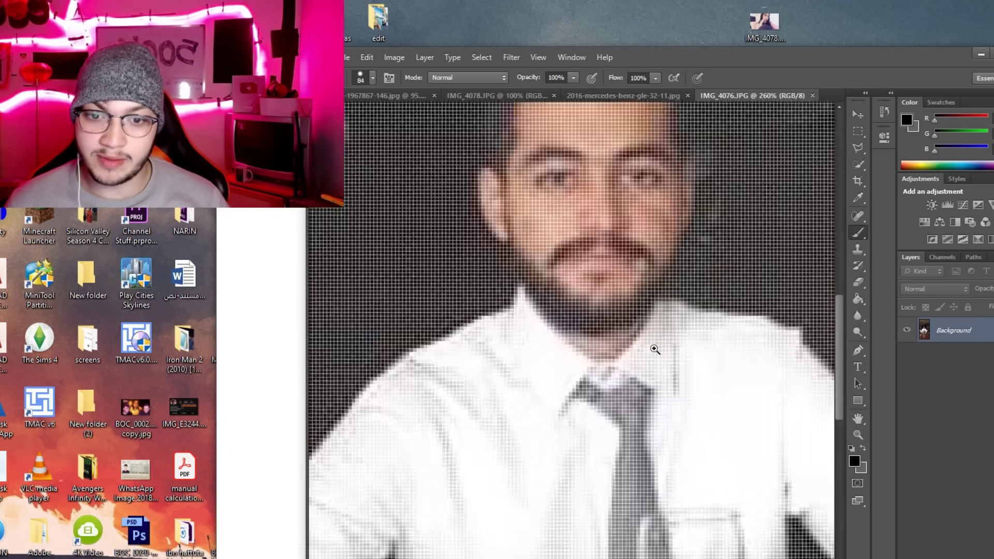
scroll(617, 295, "down", 3)
scroll(591, 287, "down", 2)
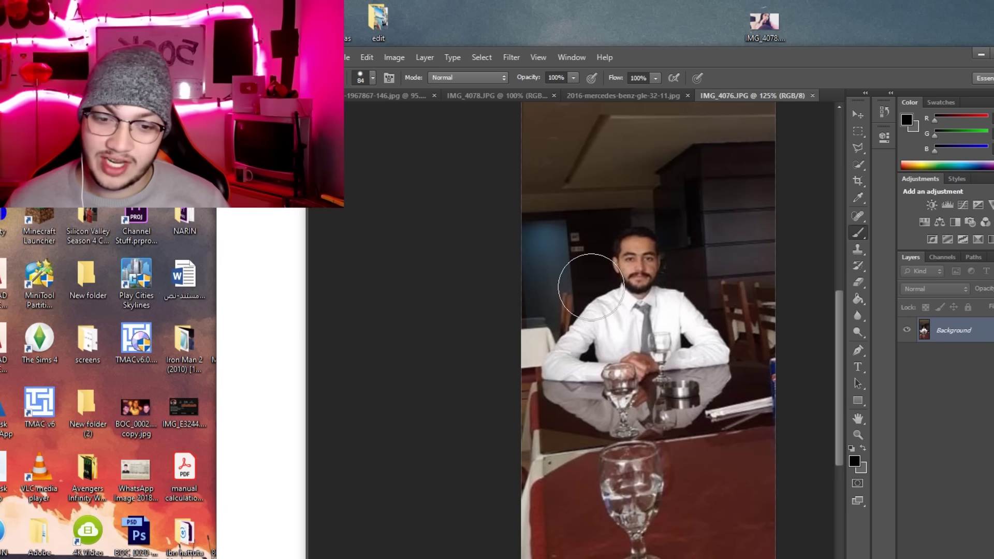
Return to the Mercedes image and browse the adjustment options without applying any.
left_click(258, 554)
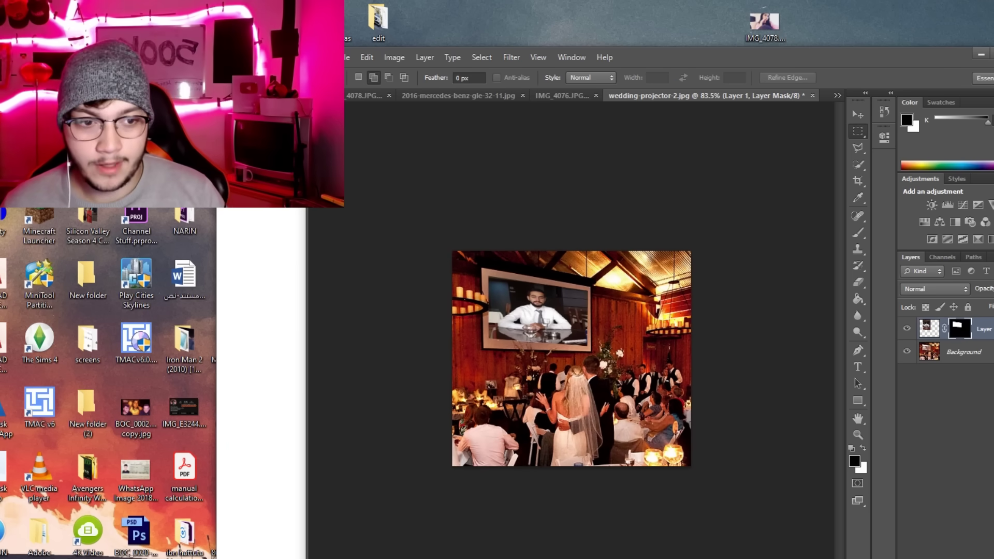
left_click(394, 57)
key("Escape")
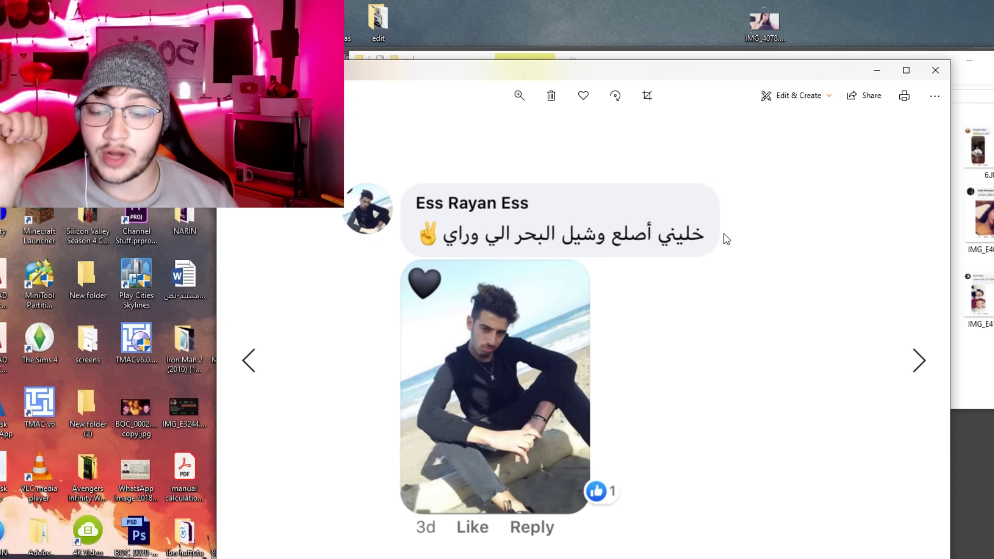
Close the submitted photo viewer and scroll through the barber shop image results.
left_click(946, 65)
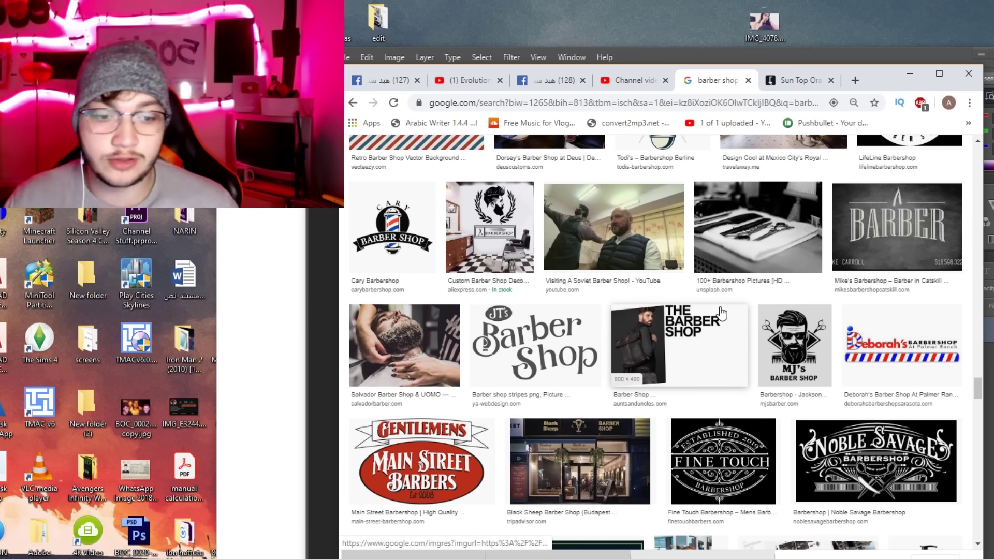
scroll(721, 313, "down", 5)
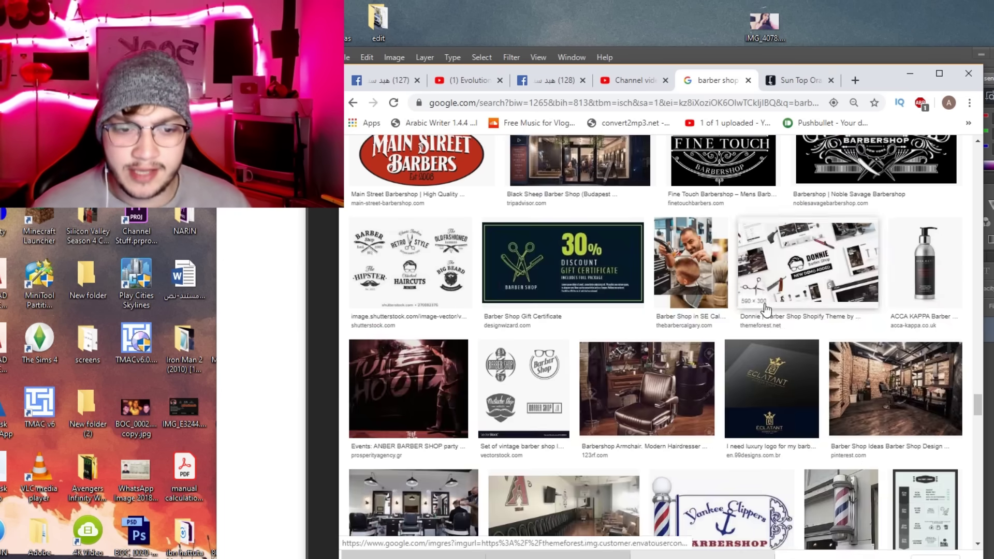
scroll(775, 296, "down", 3)
scroll(778, 287, "down", 6)
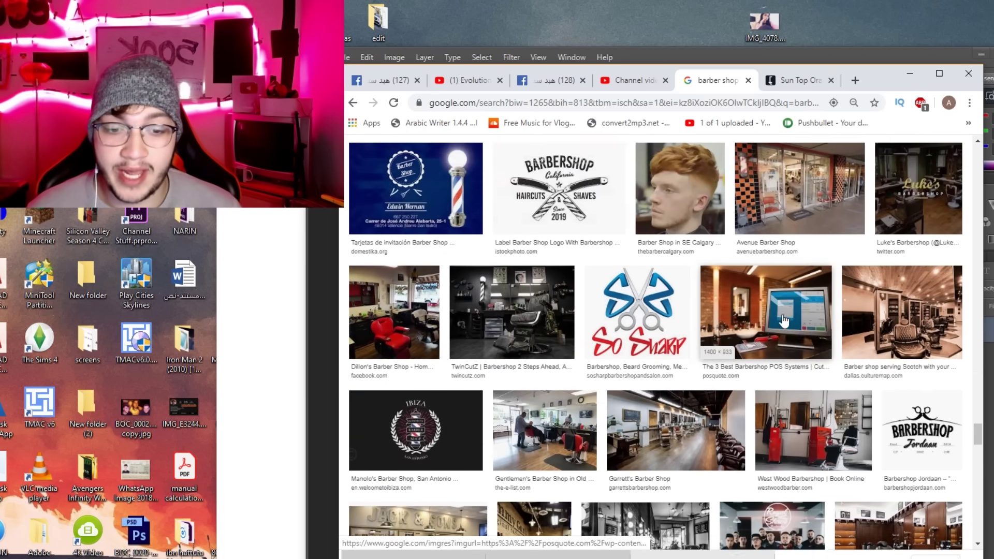
scroll(774, 298, "down", 1)
scroll(781, 349, "down", 3)
scroll(780, 352, "down", 2)
scroll(779, 355, "down", 2)
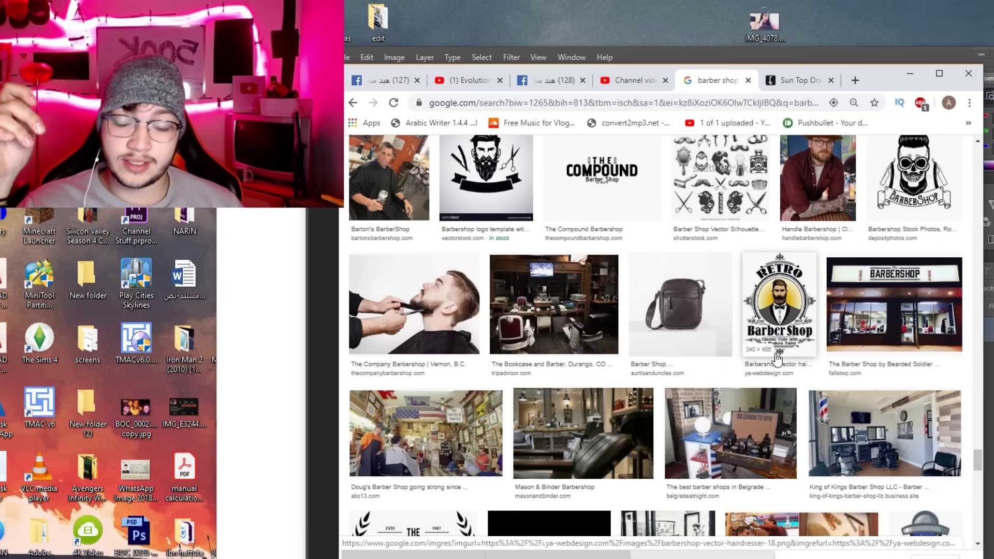
scroll(777, 357, "down", 2)
scroll(813, 356, "down", 5)
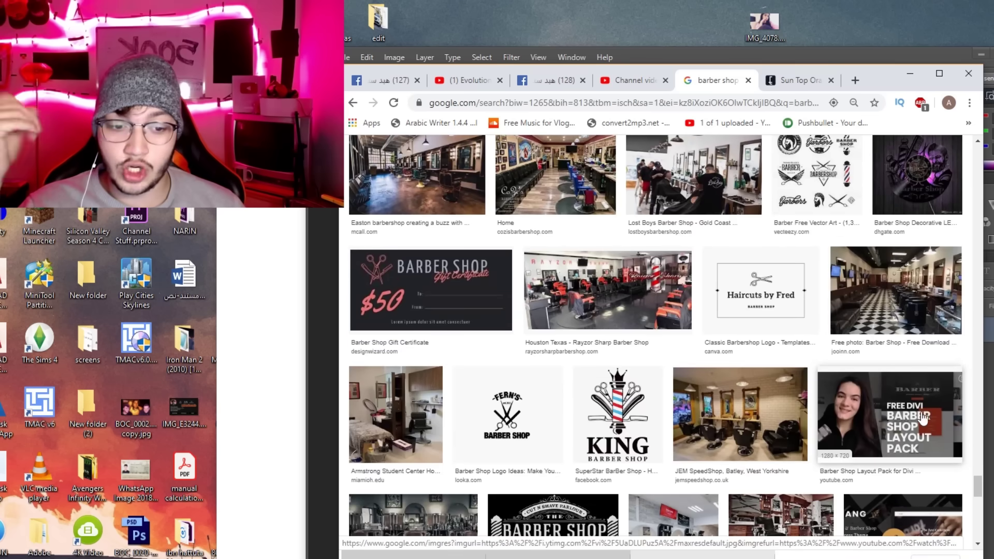
scroll(944, 365, "down", 5)
scroll(944, 365, "down", 3)
scroll(988, 494, "up", 6)
scroll(989, 493, "up", 8)
scroll(988, 494, "down", 5)
scroll(988, 489, "down", 5)
scroll(979, 434, "down", 6)
Drag the scrollbar to browse further down the image results.
left_click_drag(979, 434, 977, 470)
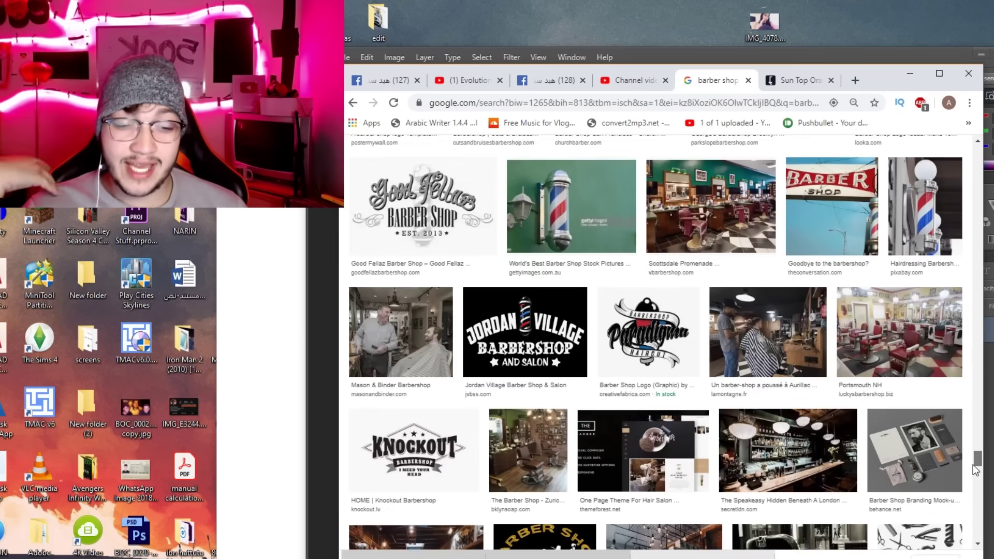
left_click_drag(976, 470, 976, 494)
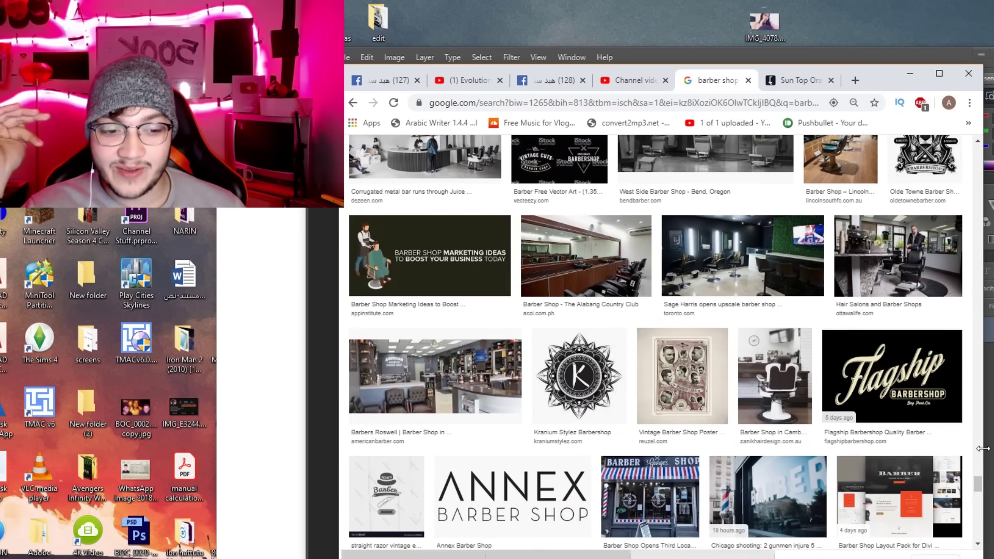
scroll(966, 449, "up", 5)
scroll(967, 448, "down", 2)
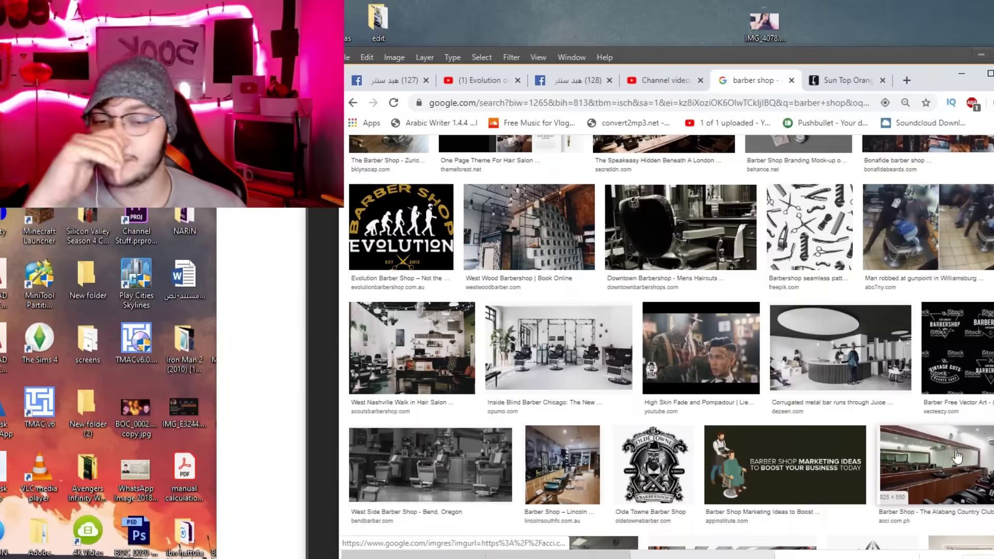
scroll(967, 449, "down", 3)
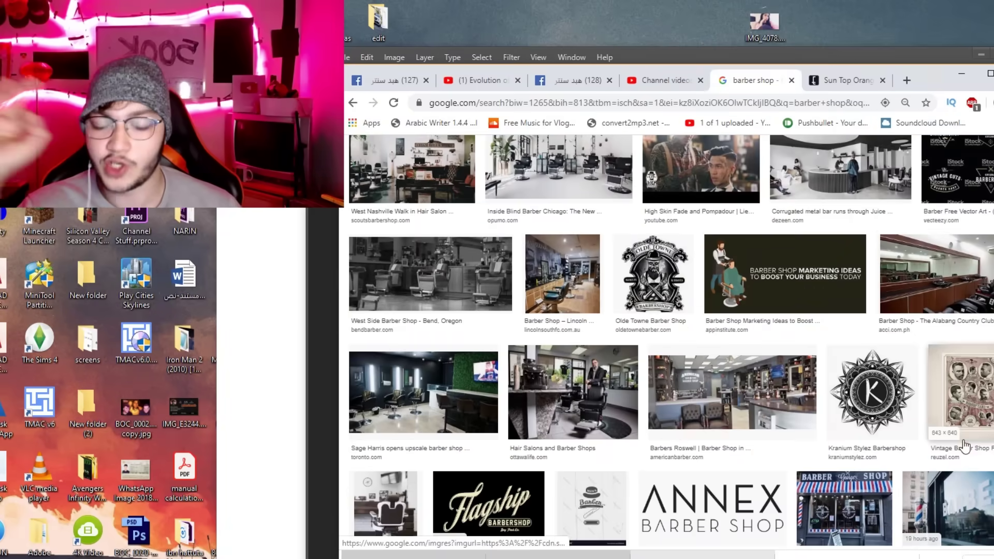
scroll(967, 445, "down", 5)
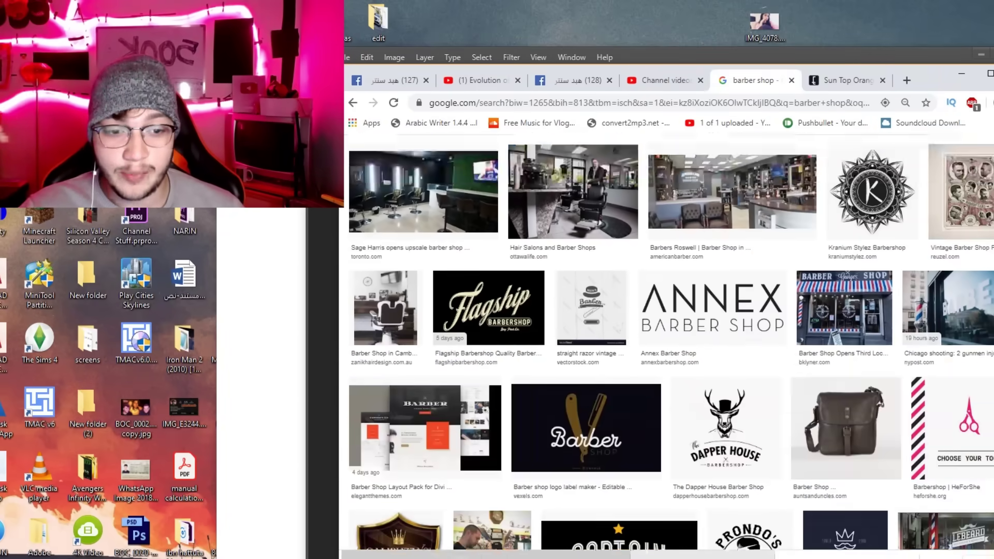
scroll(671, 341, "up", 1)
scroll(672, 342, "up", 1)
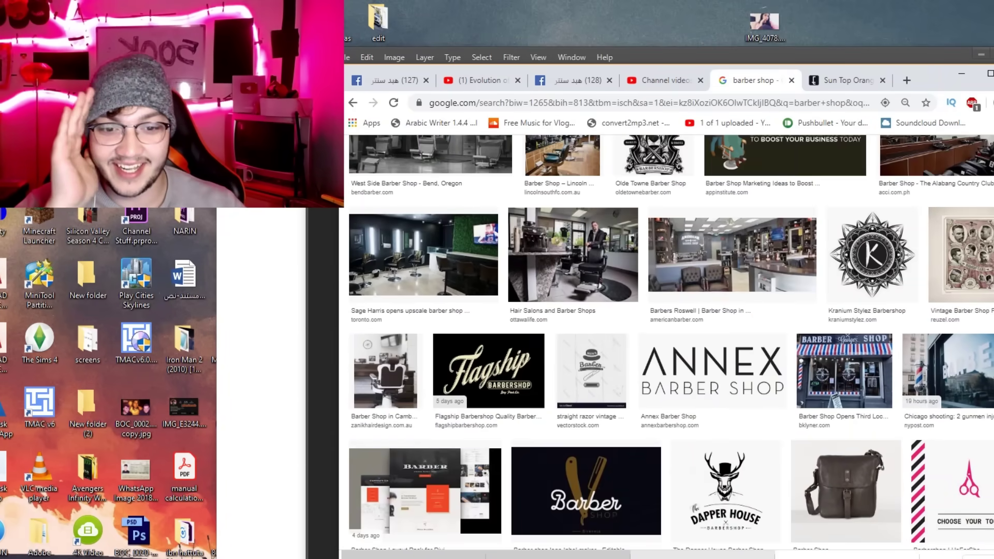
Open a hair dresser result's source page in a new tab and go to it.
left_click(39, 534)
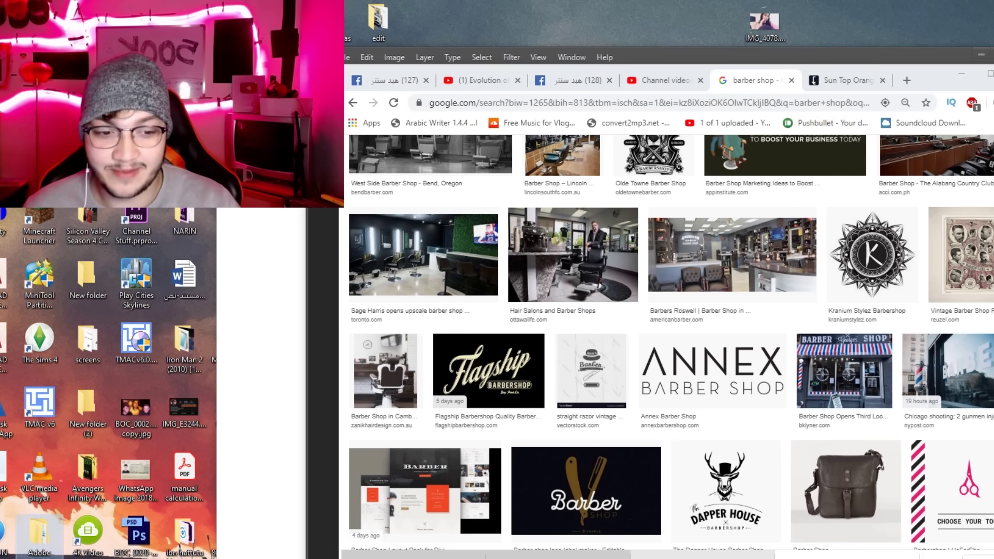
scroll(668, 342, "down", 10)
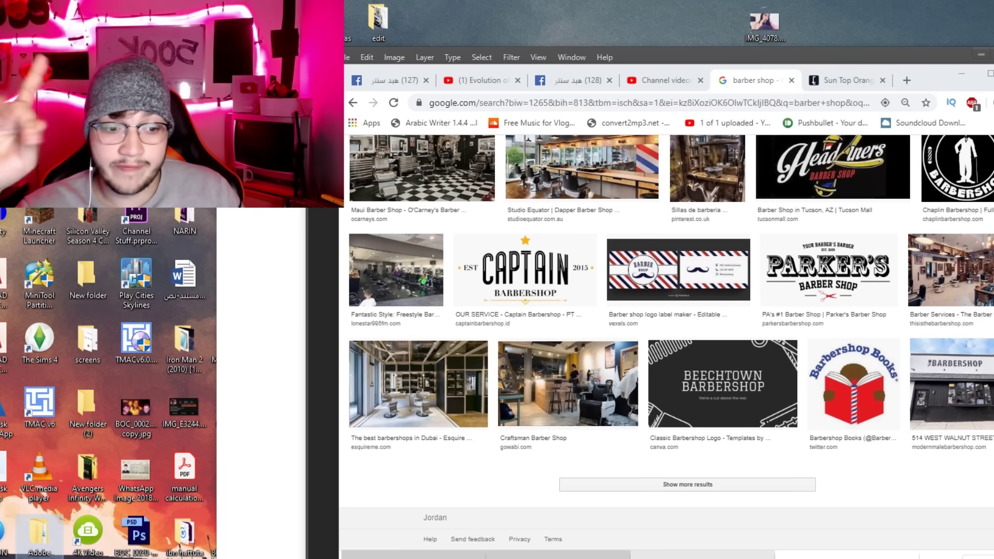
scroll(668, 342, "up", 5)
scroll(668, 342, "up", 5)
scroll(668, 342, "up", 5)
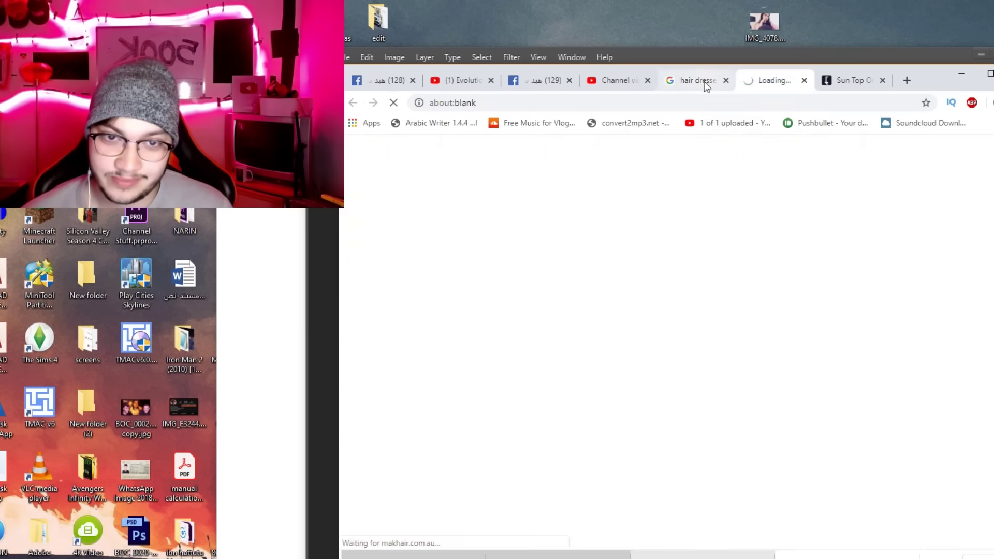
left_click(704, 82)
left_click(808, 233)
left_click(793, 78)
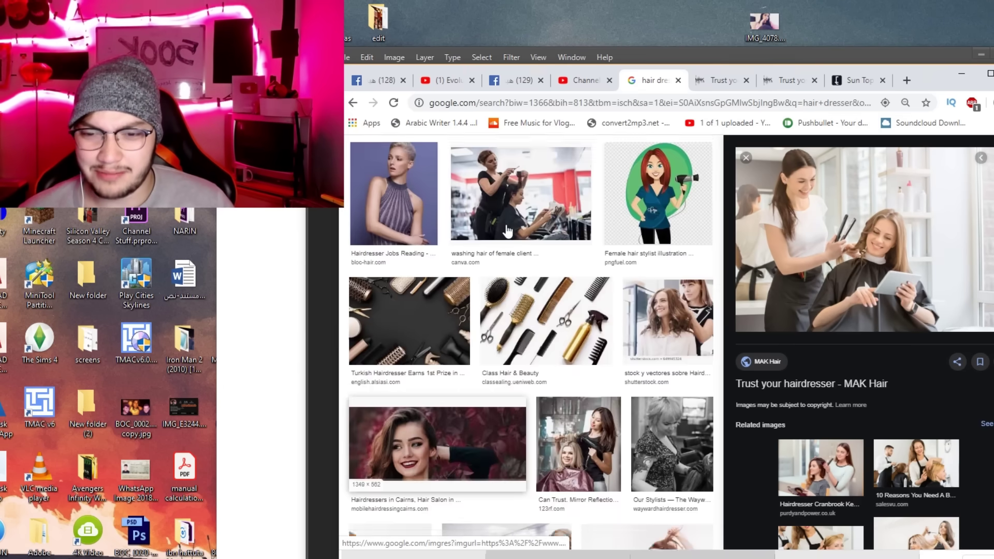
Save the bald man with a mustache image, then marquee-select the top of his head.
scroll(508, 232, "up", 5)
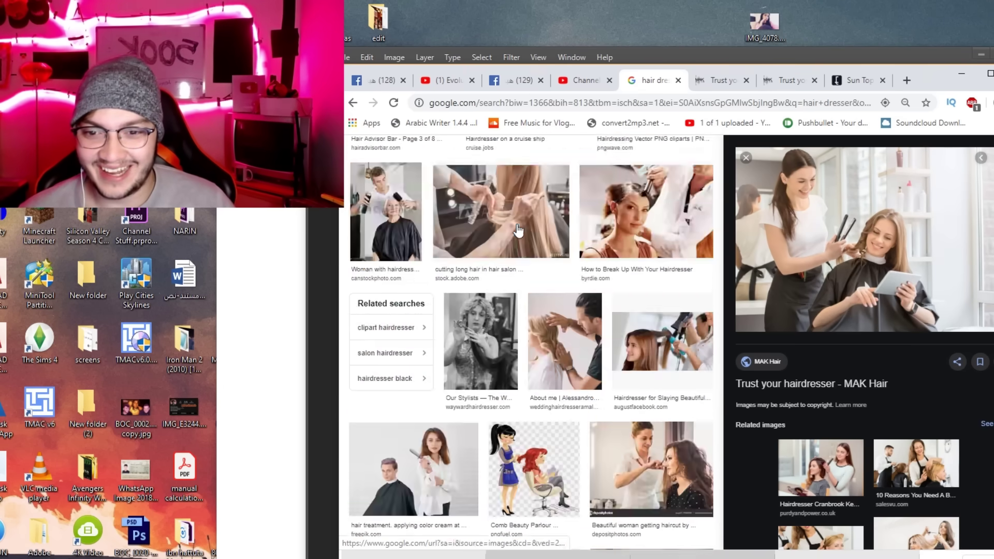
scroll(515, 228, "up", 3)
scroll(512, 223, "up", 2)
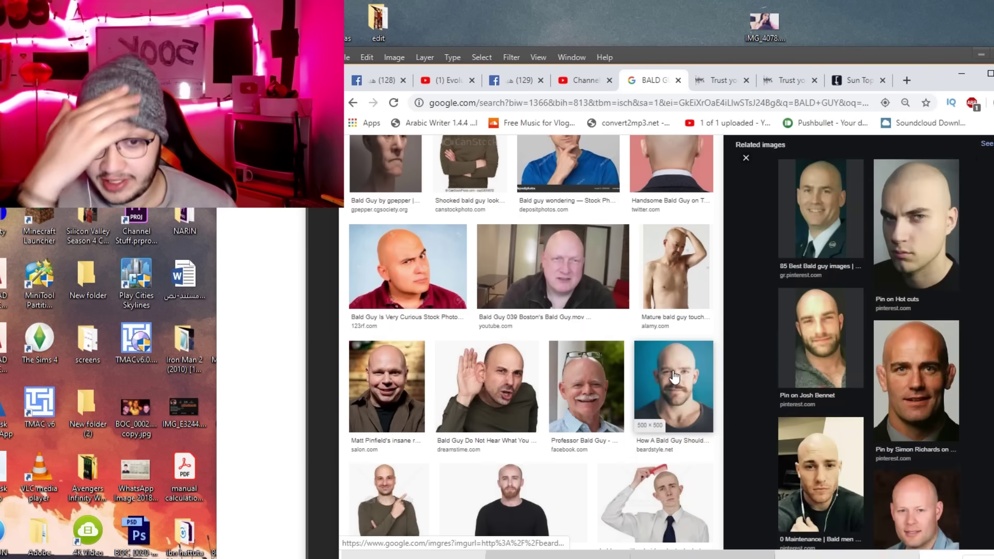
left_click(673, 386)
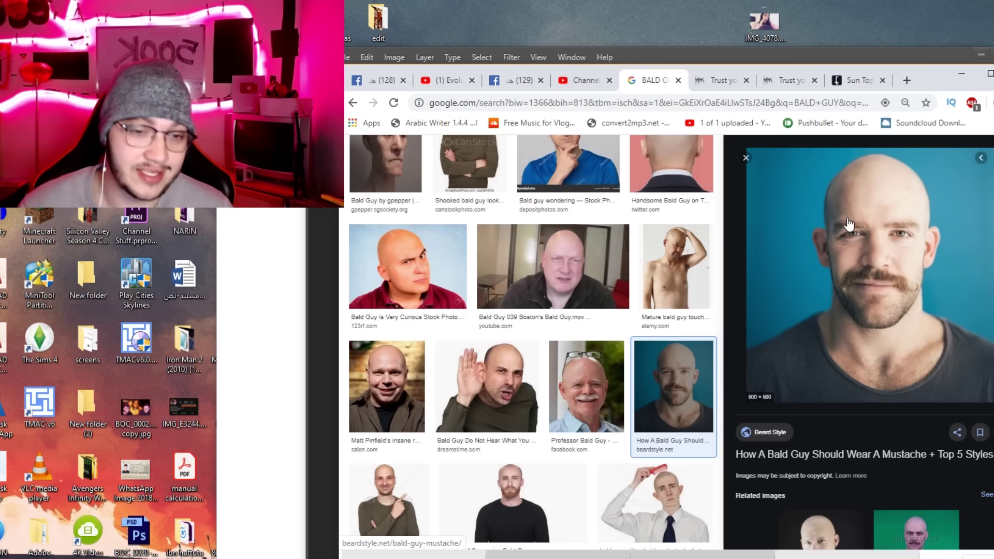
right_click(867, 218)
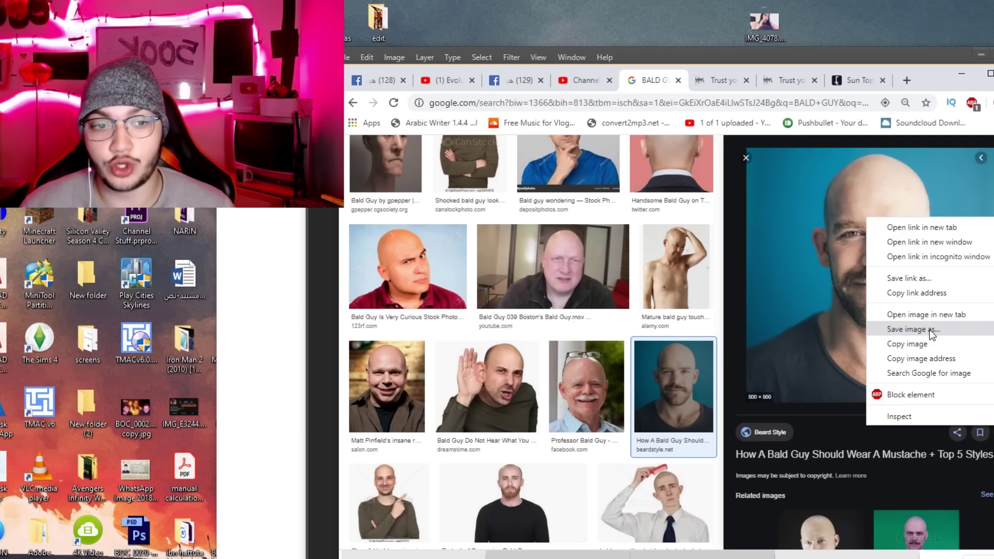
left_click(930, 331)
left_click(859, 130)
left_click_drag(492, 180, 689, 280)
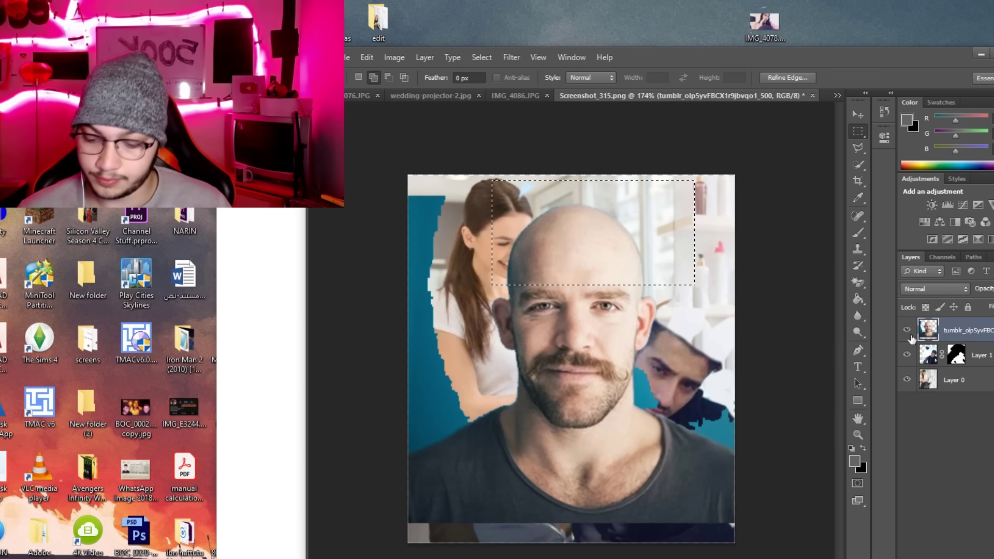
Copy the bald scalp to its own layer, hide the source, and fit it onto the seated man's head.
key("ctrl+j")
left_click(906, 355)
left_click_drag(636, 276, 662, 287)
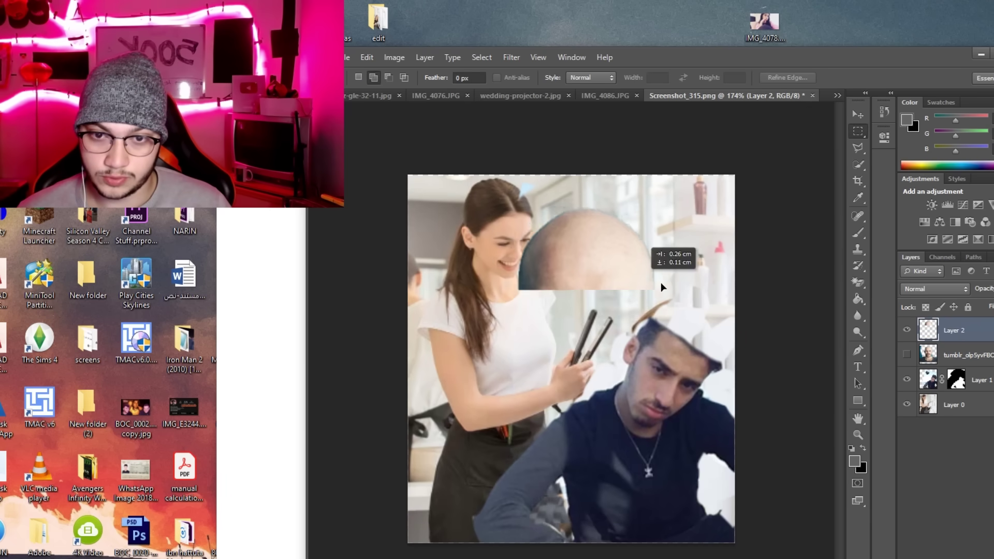
key("ctrl+t")
mouse_move(766, 288)
left_mouse_down()
mouse_move(774, 323)
mouse_move(761, 346)
mouse_move(715, 311)
left_mouse_up()
mouse_move(647, 300)
left_mouse_down()
mouse_move(678, 285)
mouse_move(713, 355)
left_mouse_up()
key("Return")
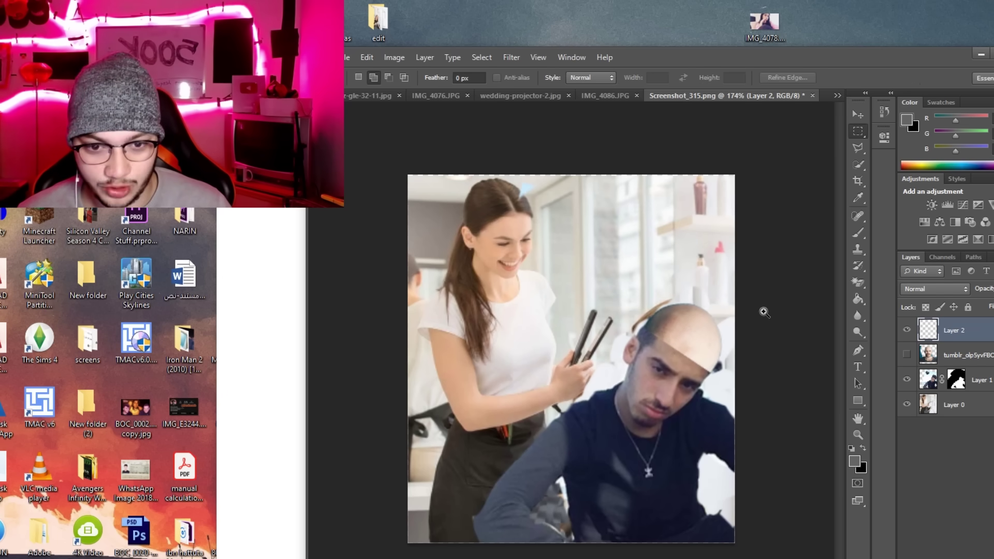
left_click(751, 315, "ctrl")
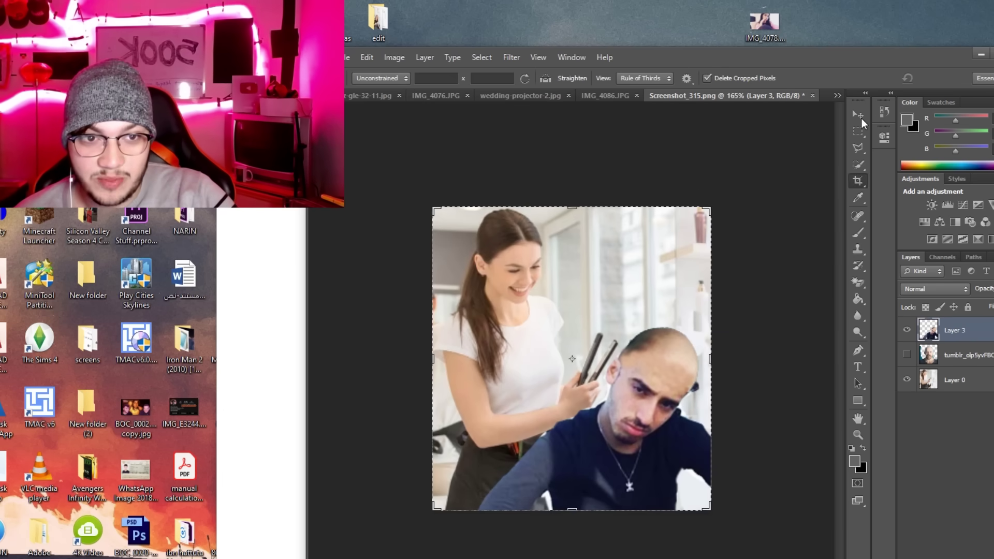
left_click(859, 115)
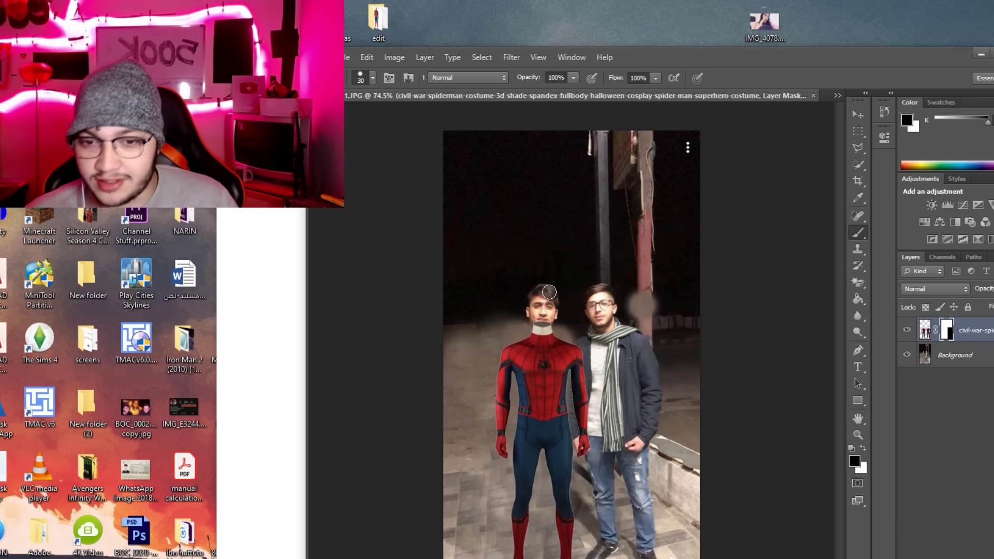
scroll(549, 292, "up", 3)
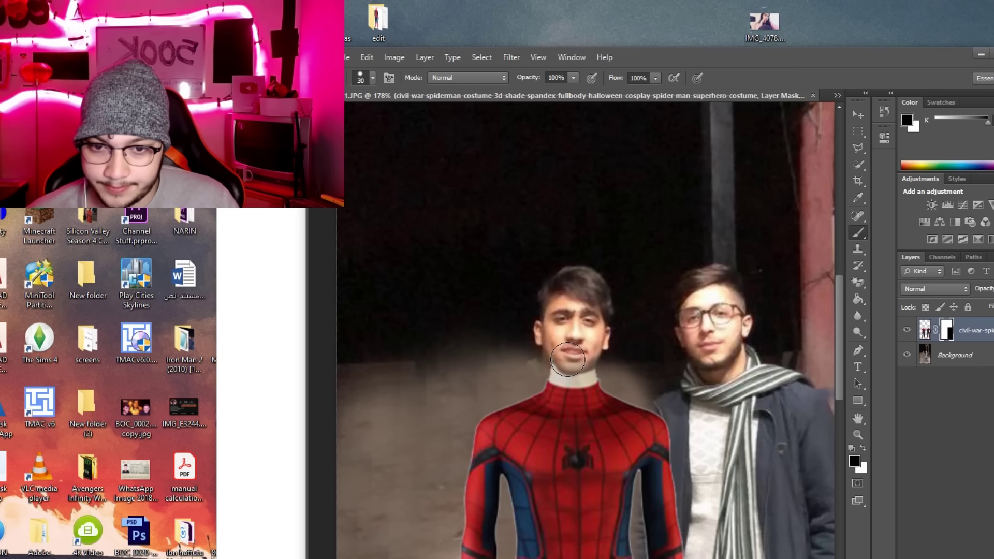
Scroll the view and enter 'li' while moving on to the face-tattoo reference.
scroll(735, 470, "down", 3)
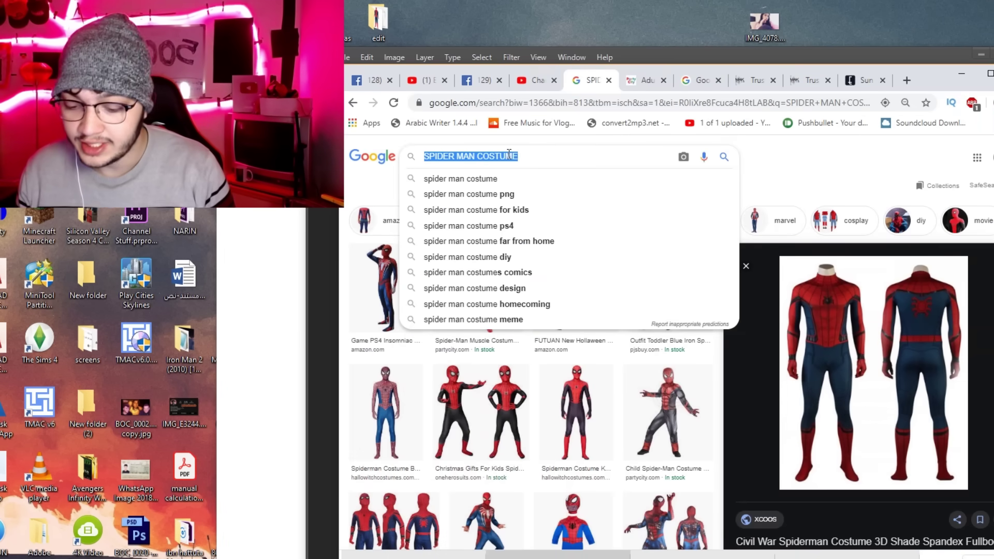
type("li")
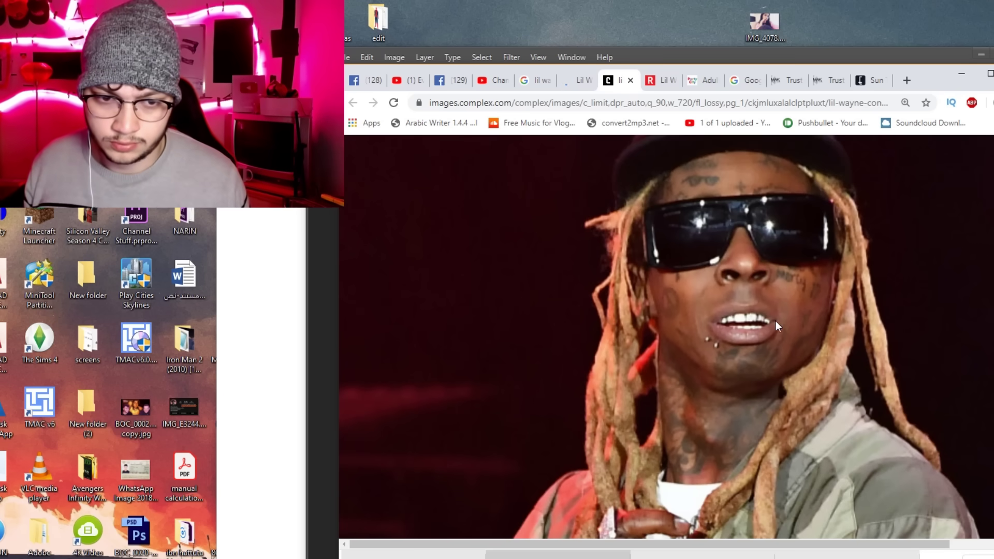
Move the lion tattoo onto the girl's cheek, apply it, and fit the photo in view.
scroll(776, 321, "up", 5, "ctrl")
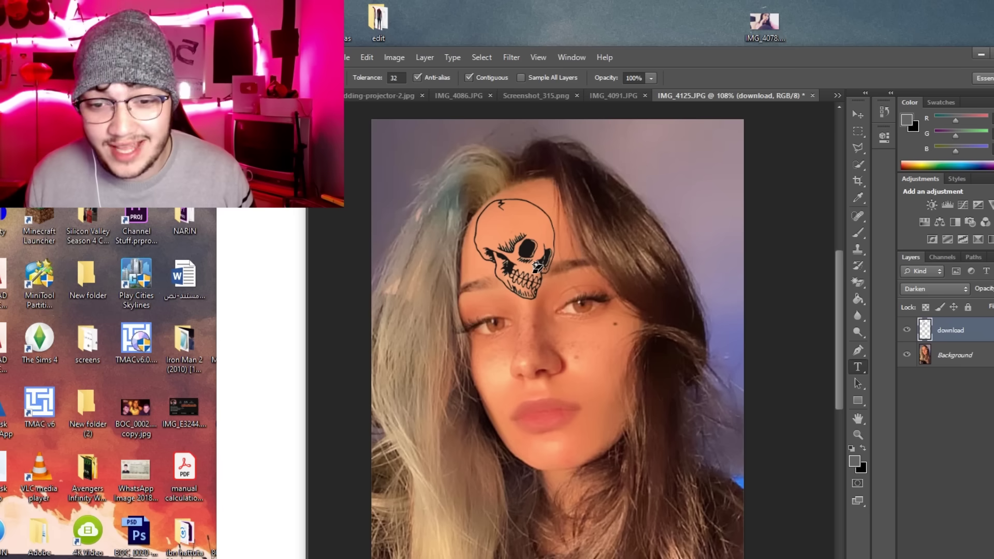
right_click(533, 277)
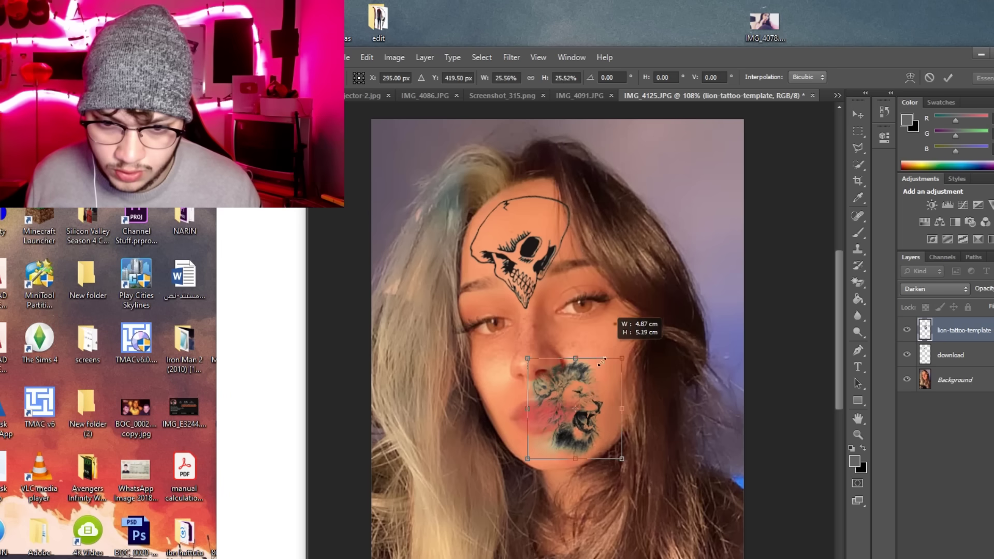
left_click_drag(580, 409, 621, 344)
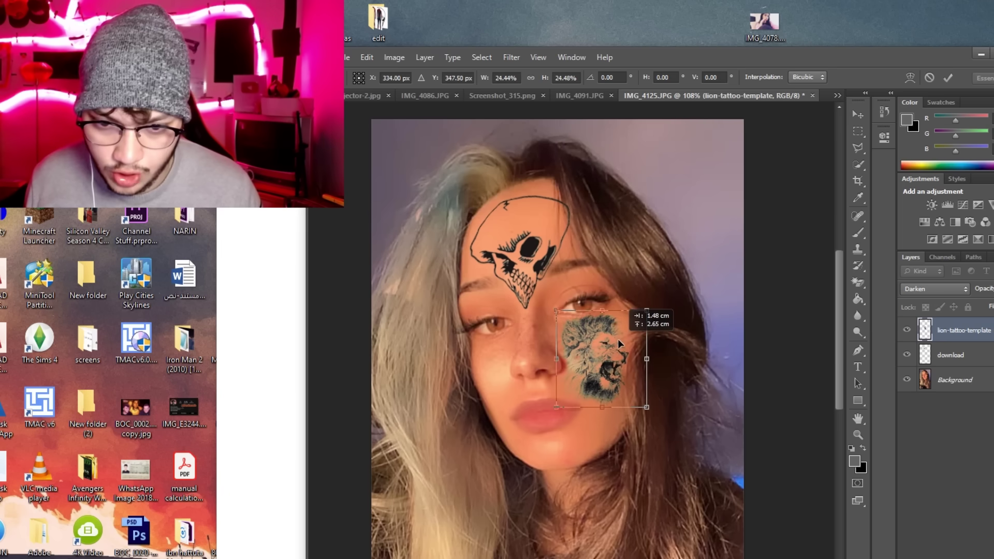
key("Return")
scroll(622, 336, "up", 5)
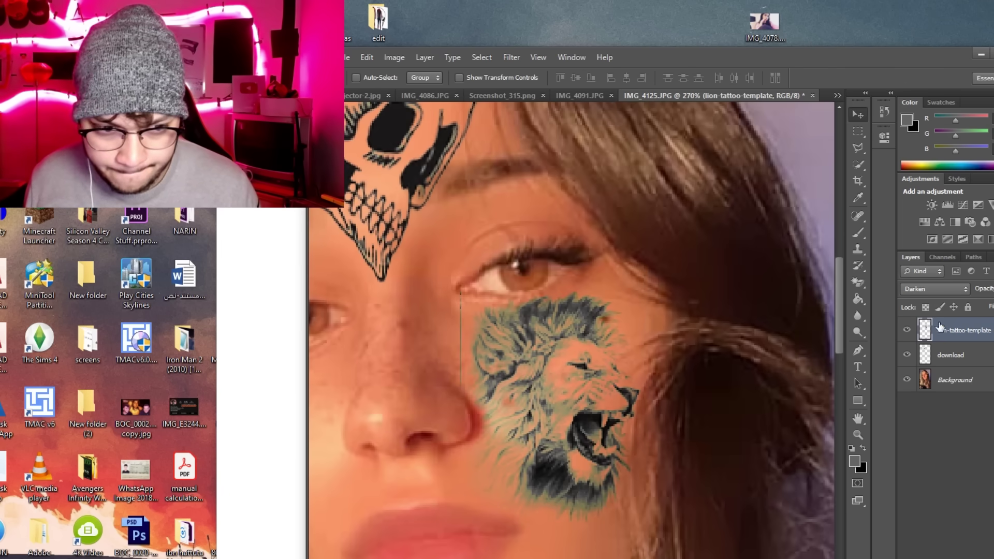
key("e")
key("ctrl+0")
scroll(635, 289, "up", 2)
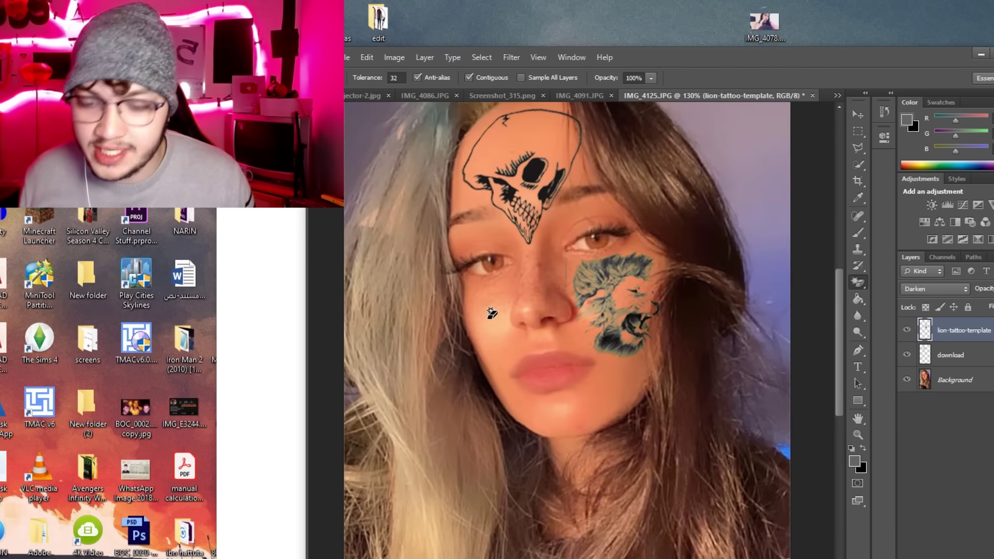
Add the Arabic word دمار as a text layer beside her nose.
key("t")
scroll(518, 316, "up", 2)
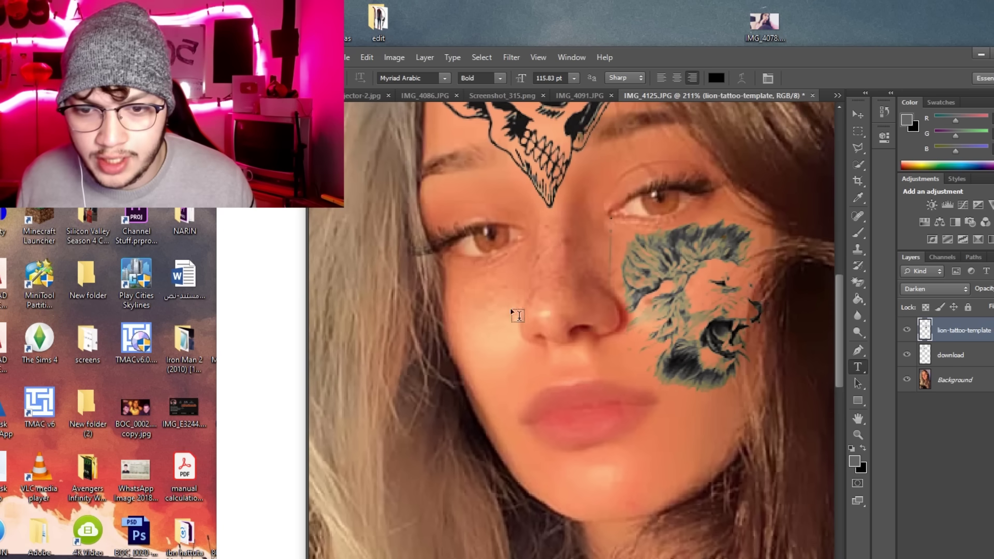
left_click(511, 309)
type("[")
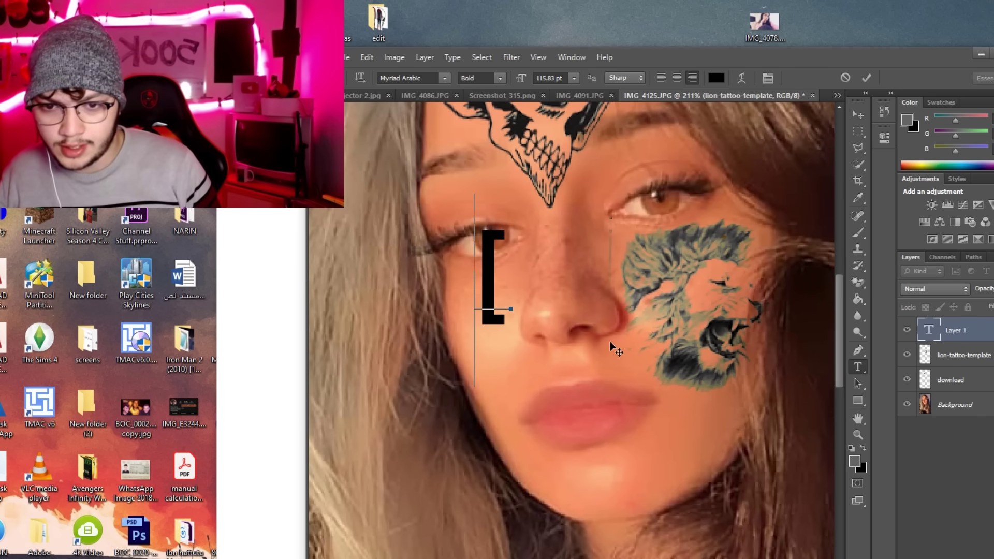
key("BackSpace")
type("دمار")
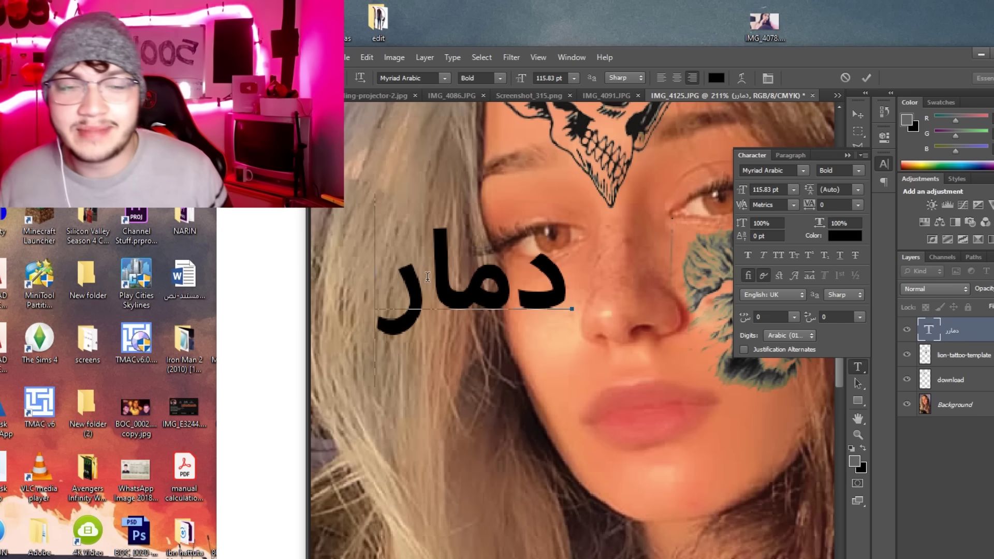
left_click(428, 277)
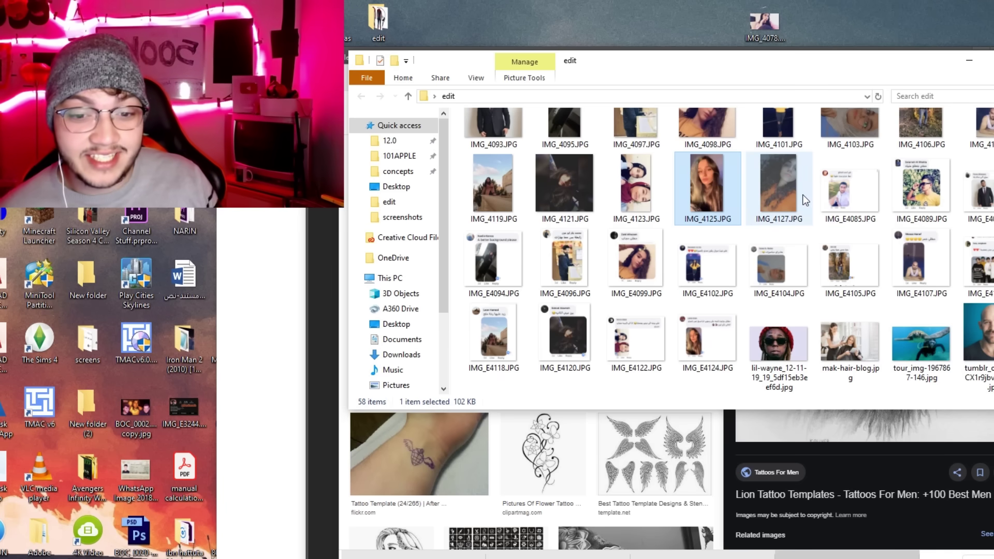
Open the submitted BTS comment screenshot and move the photo viewer window to the right.
double_click(636, 337)
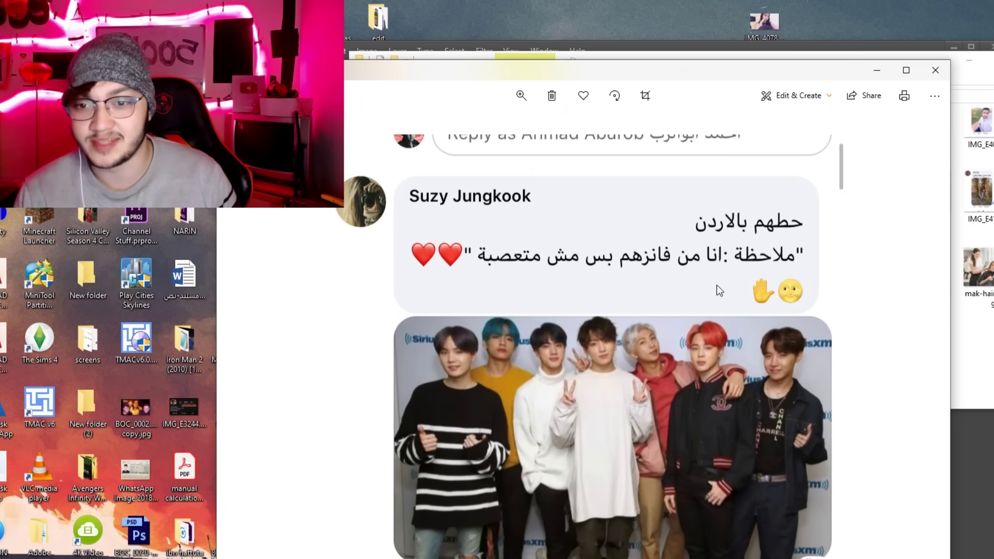
left_click_drag(634, 75, 703, 70)
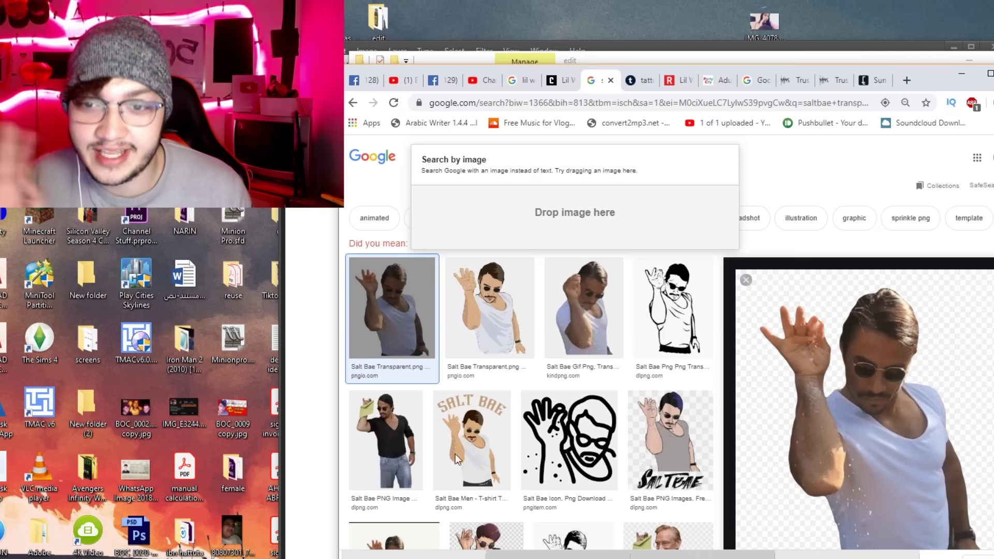
scroll(548, 204, "down", 2)
scroll(541, 204, "up", 2)
Save a BTS group photo from the image search and drop it into Photoshop as a new document.
triple_click(534, 150)
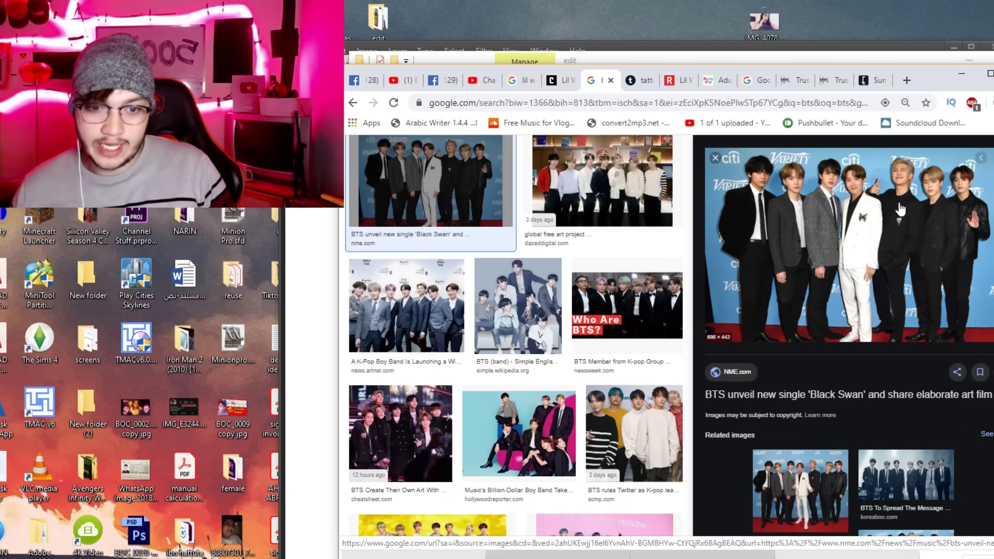
right_click(901, 205)
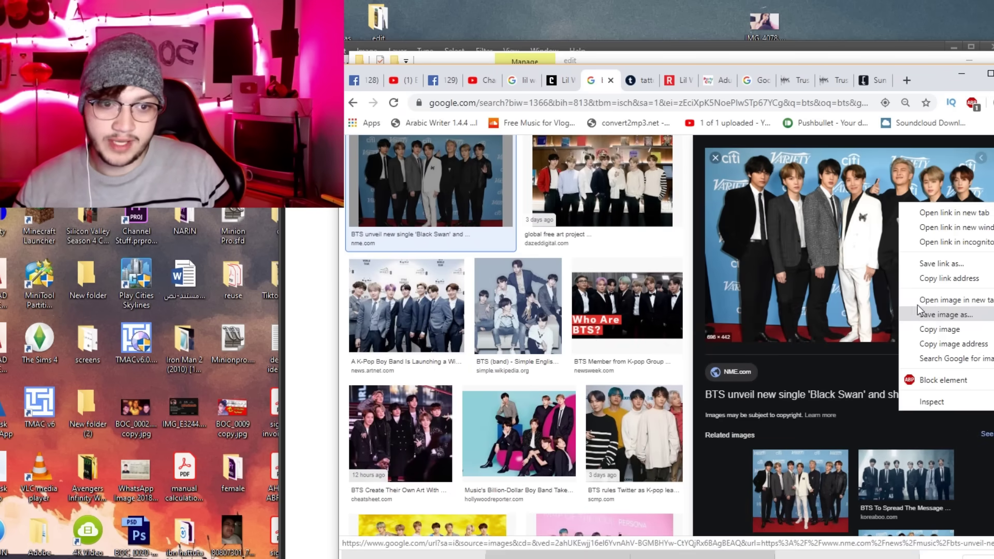
left_click(915, 313)
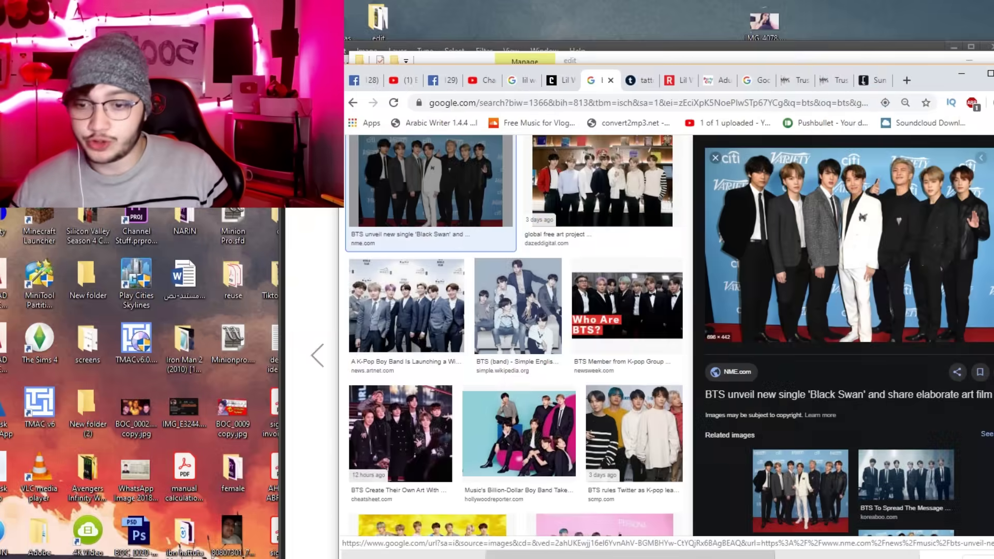
left_click_drag(367, 479, 511, 479)
key("alt+Tab")
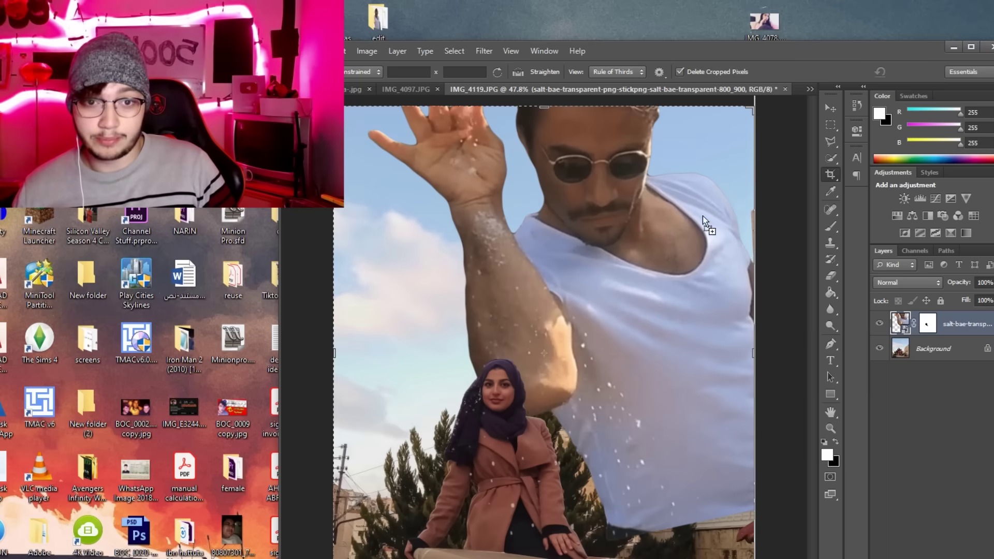
left_click_drag(511, 479, 573, 19)
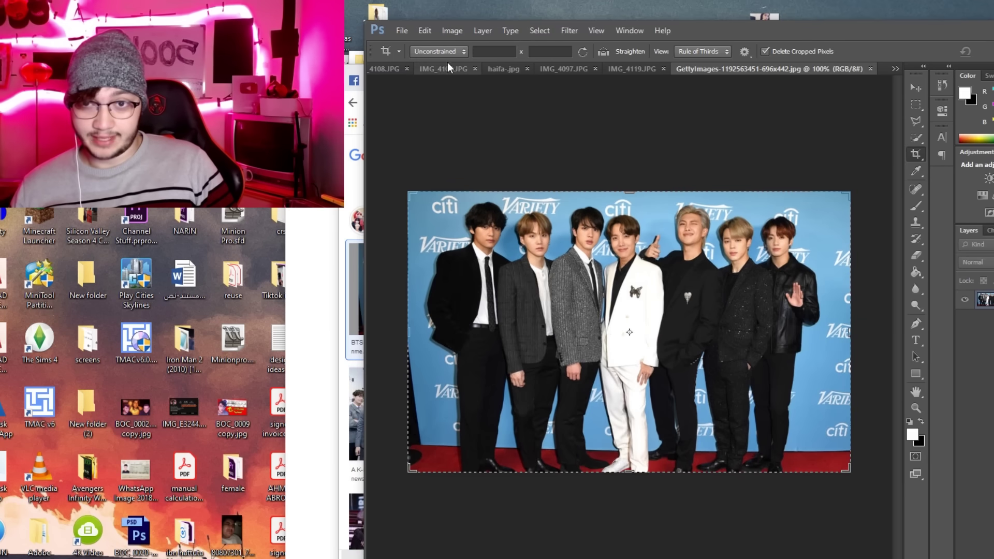
Close the tattooed girl document and the other open documents without saving.
left_click(407, 68)
key("Escape")
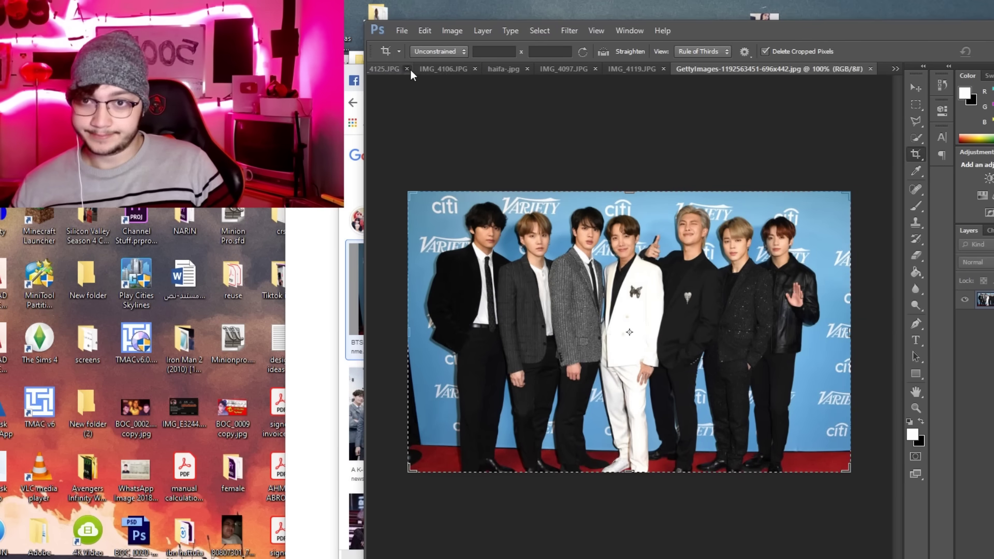
scroll(638, 203, "up", 2)
key("v")
Search images for شماغ in the browser and preview a shemagh picture.
key("alt+Tab")
type("شماغ")
key("Return")
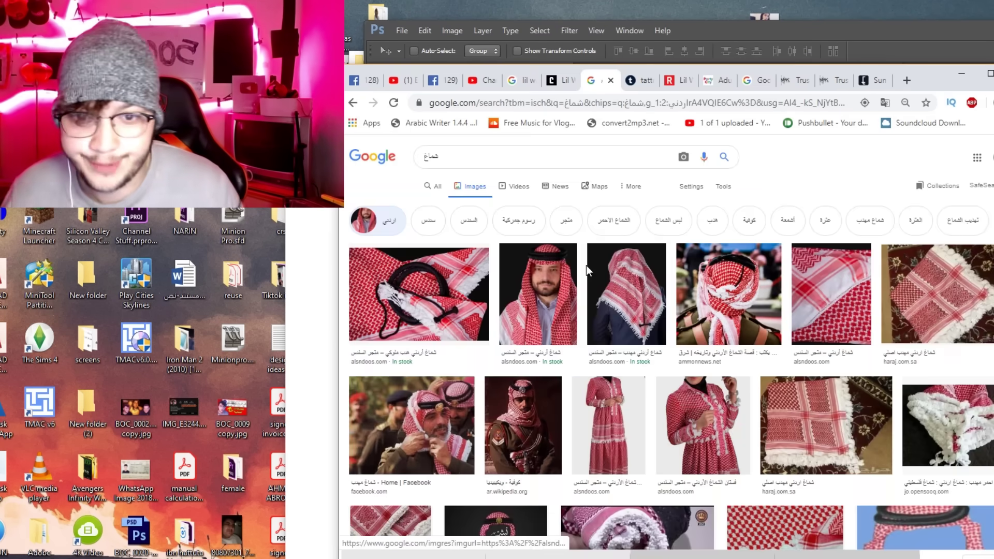
left_click(590, 268)
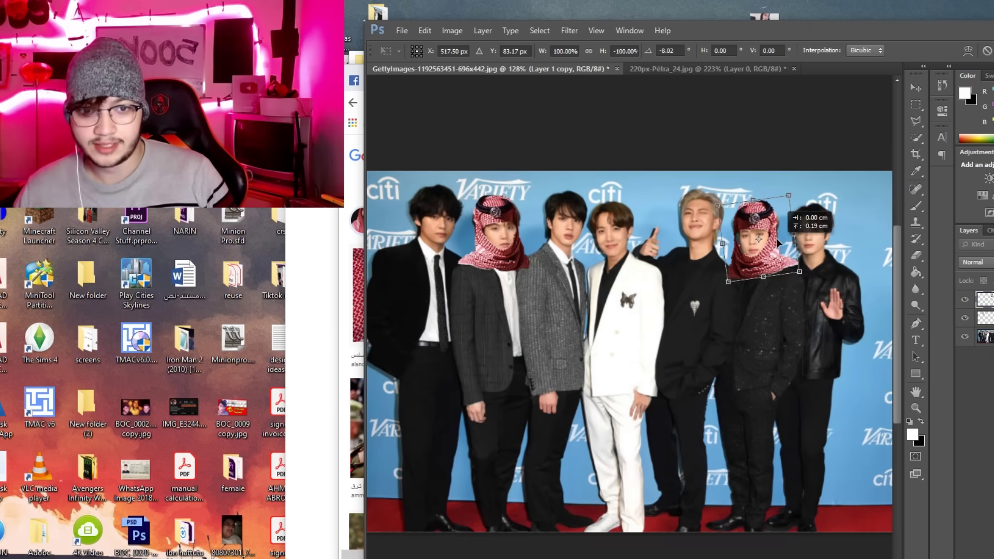
Rotate the keffiyeh to sit straight on the member's head and apply the transform.
left_click_drag(778, 243, 766, 259)
left_click(761, 271, "ctrl")
key("Return")
key("w")
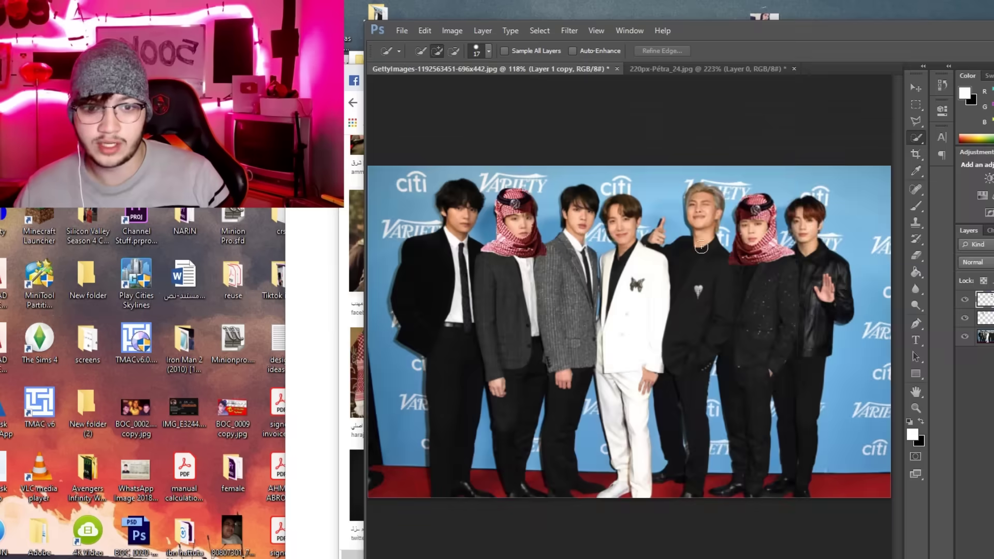
scroll(601, 267, "down", 3)
scroll(601, 266, "down", 3)
scroll(601, 266, "down", 4)
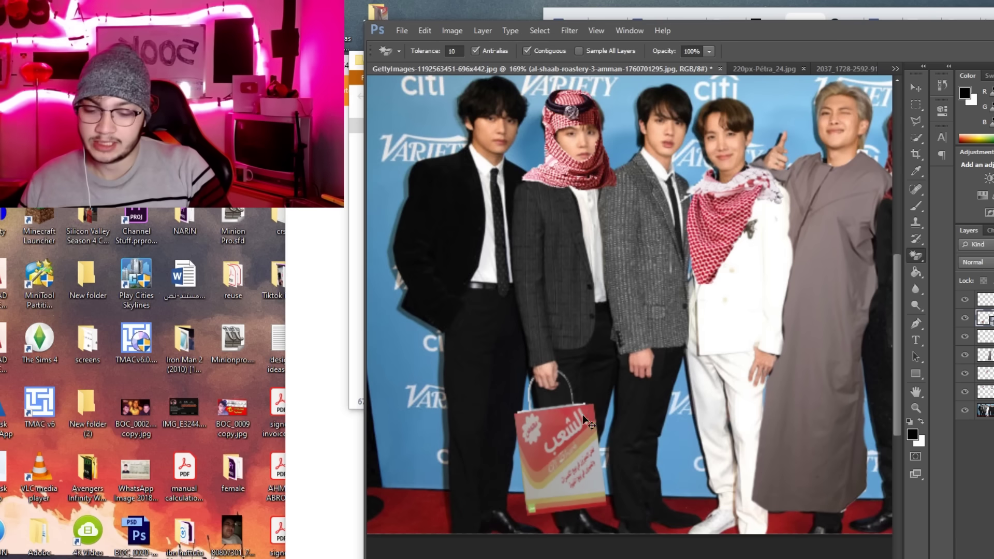
Tilt the shopping bag slightly and adjust its top and bottom edges.
key("ctrl+t")
left_click_drag(601, 405, 611, 389)
left_click_drag(553, 413, 552, 407)
left_click_drag(564, 511, 568, 511)
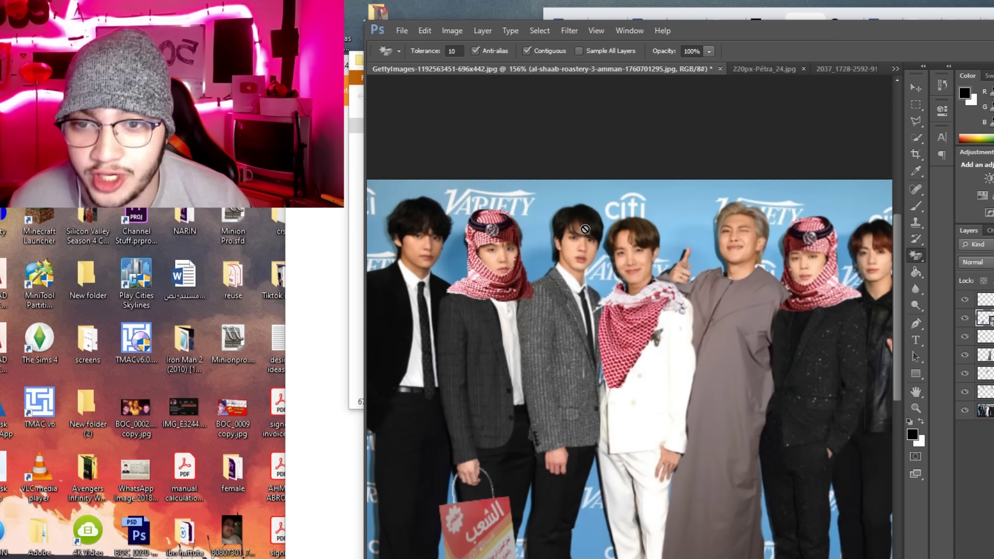
Shrink and place the brown headscarf on the leftmost member, then narrow it slightly.
key("alt+Tab")
key("alt+Tab")
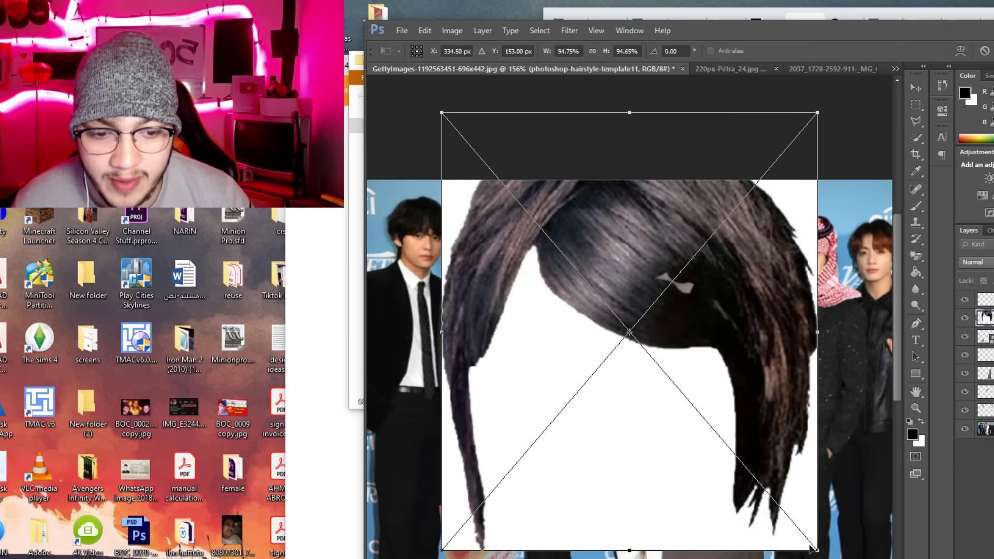
mouse_move(806, 538)
left_mouse_down()
mouse_move(666, 377)
mouse_move(659, 333)
left_mouse_up()
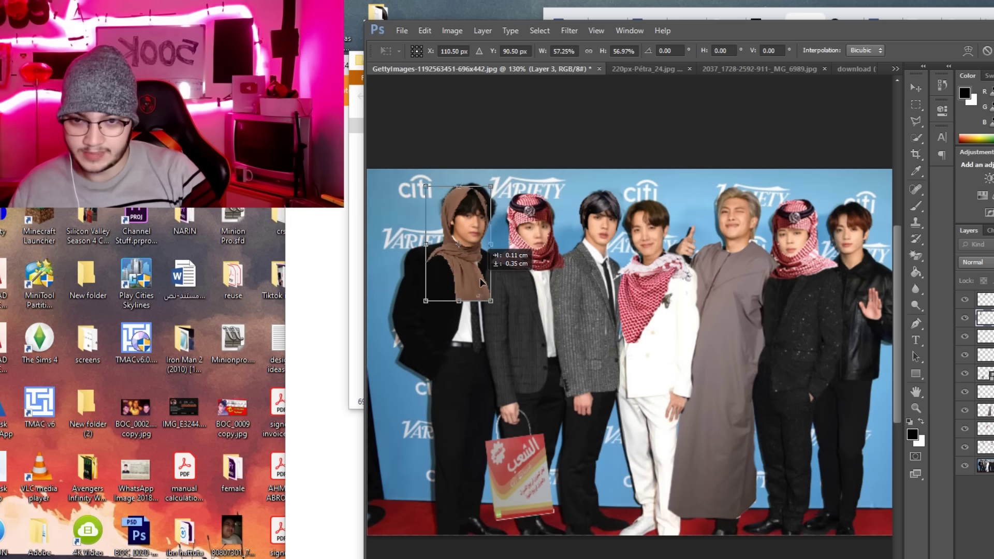
left_click_drag(484, 282, 481, 279)
scroll(482, 279, "up", 2)
key("Return")
key("w")
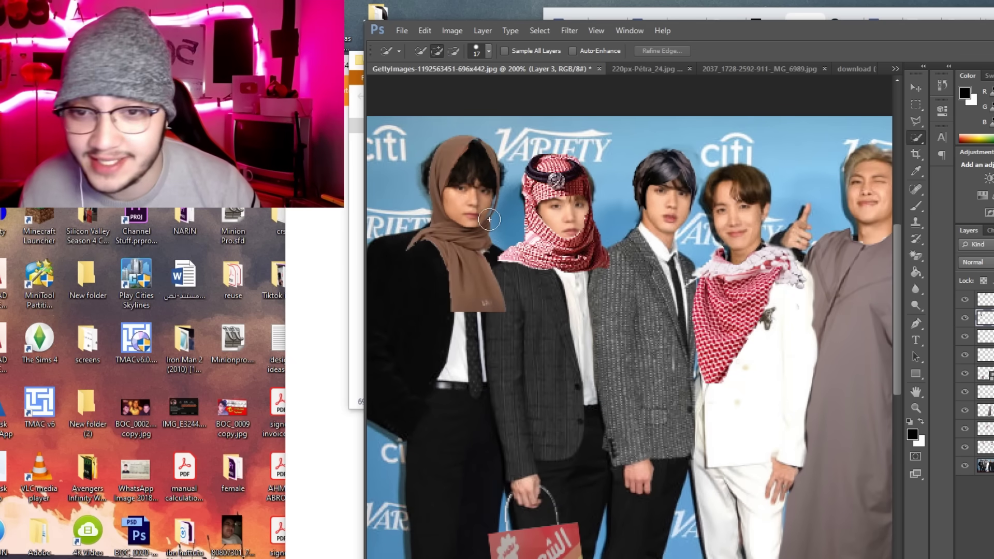
key("ctrl+t")
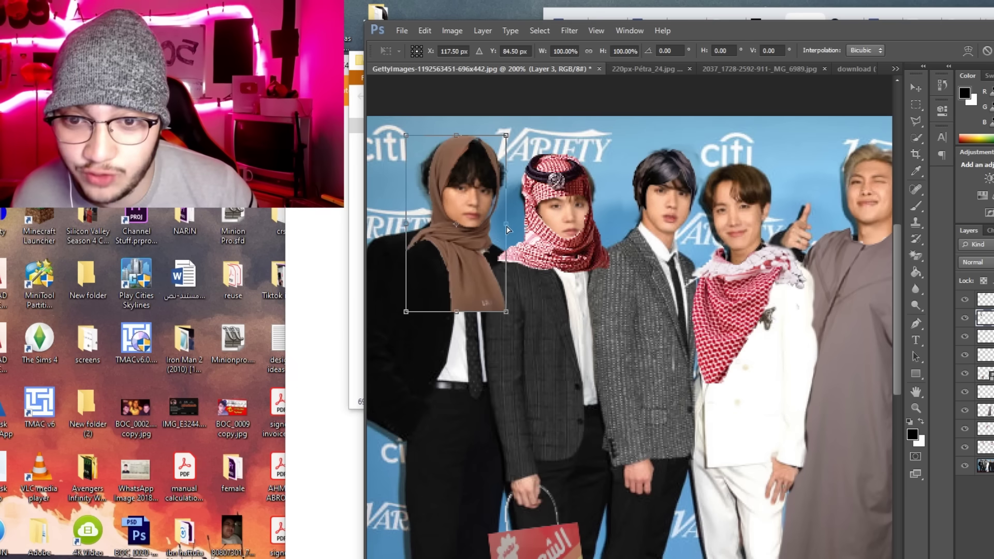
left_click_drag(507, 228, 506, 230)
key("Return")
key("w")
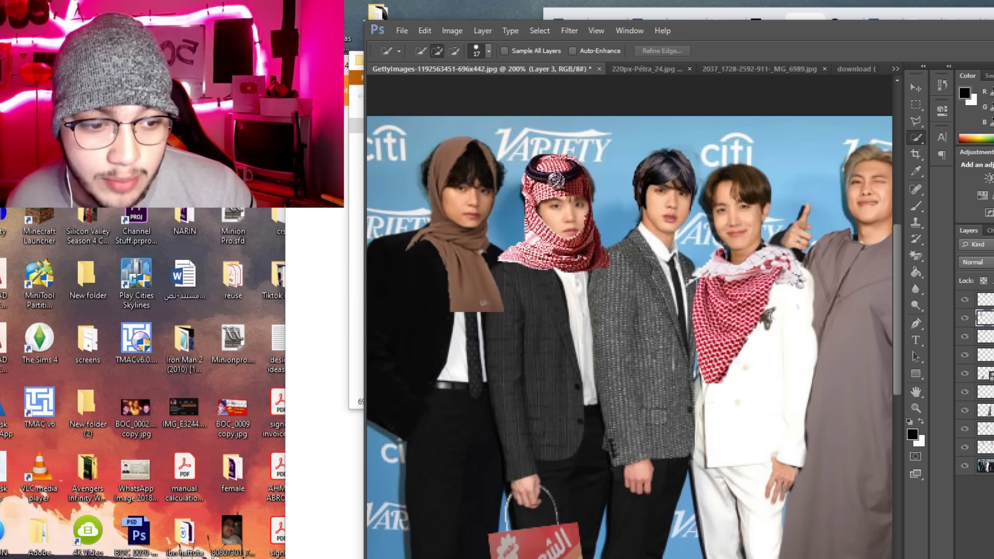
Clone Stamp the background beside the headscarf on the photo layer, then fit the whole image.
left_click(984, 447)
key("s")
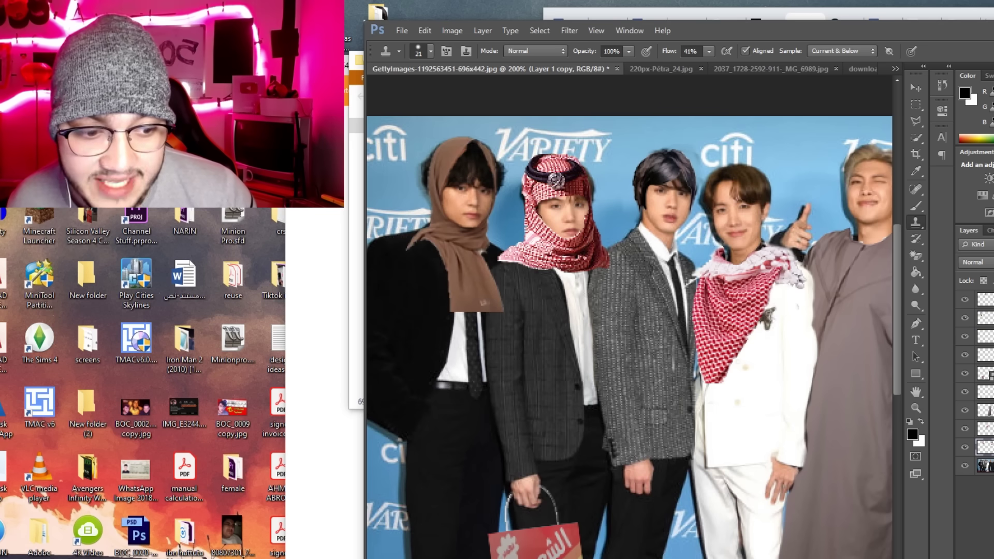
key("alt")
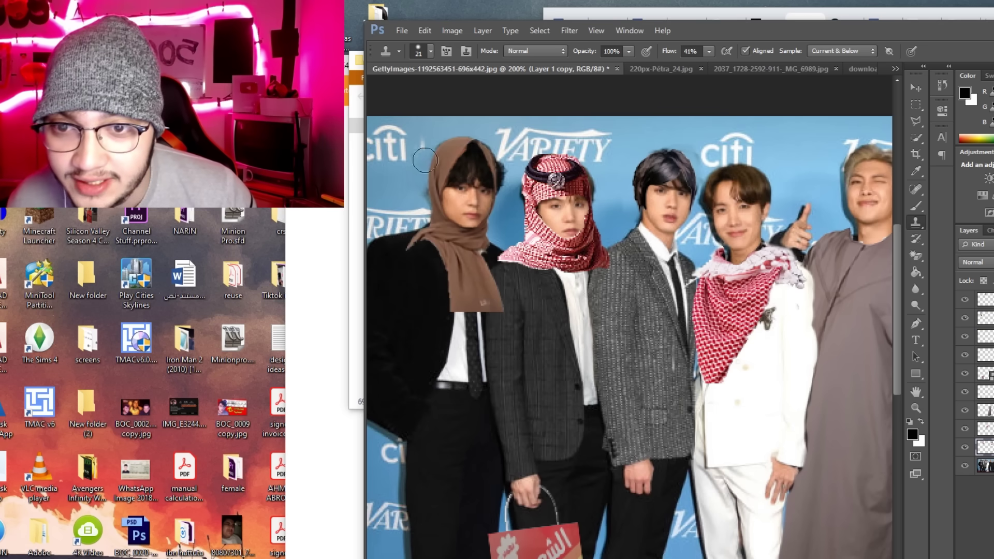
left_click_drag(502, 165, 514, 147)
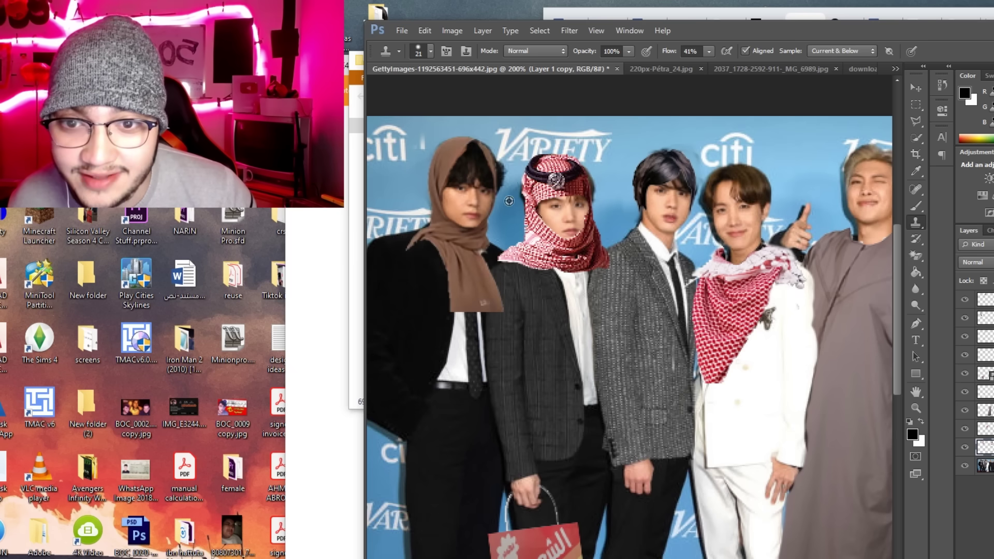
key("bracketleft")
key("bracketleft")
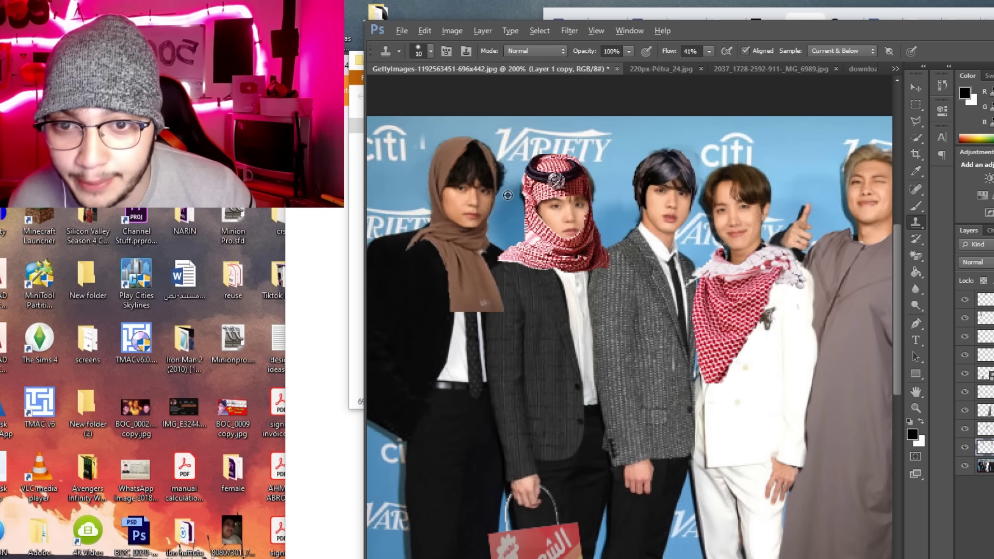
key("bracketright")
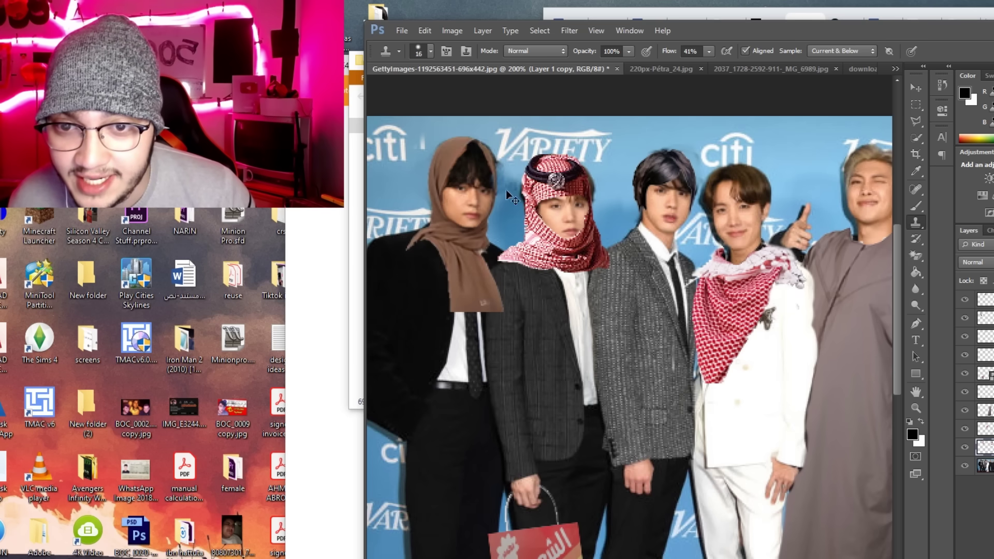
key("ctrl+0")
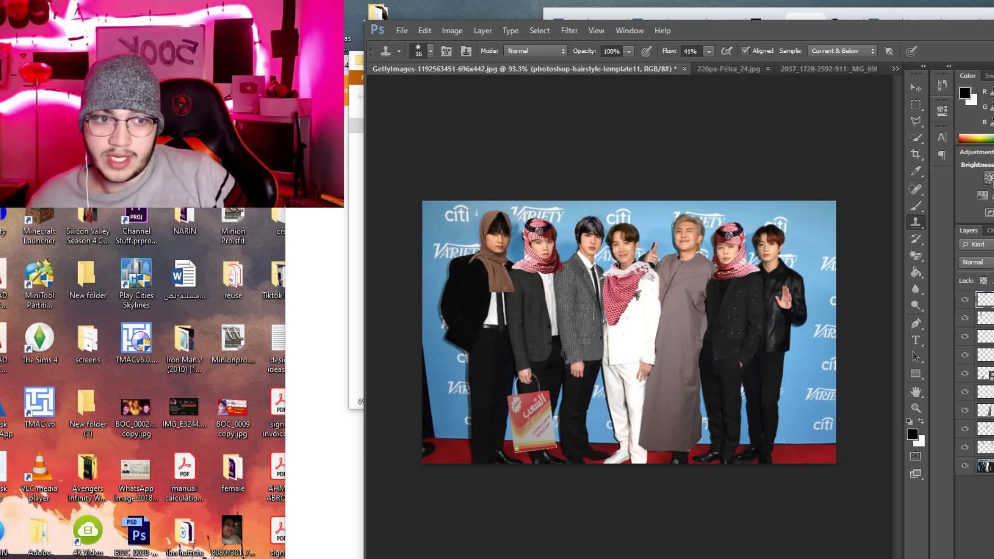
Add a Brightness/Contrast layer and a Gradient Map using the teal-to-tan preset.
left_click(987, 182)
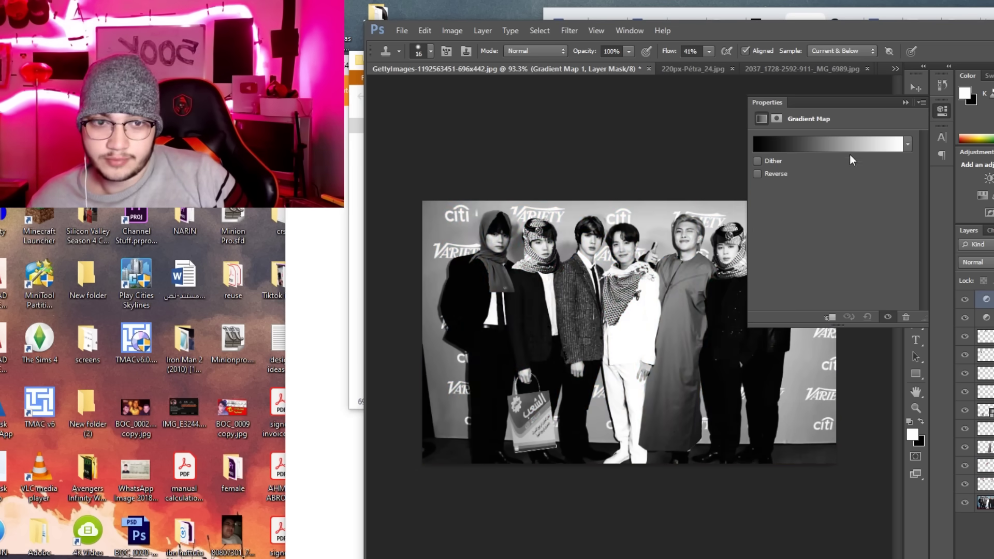
left_click(844, 145)
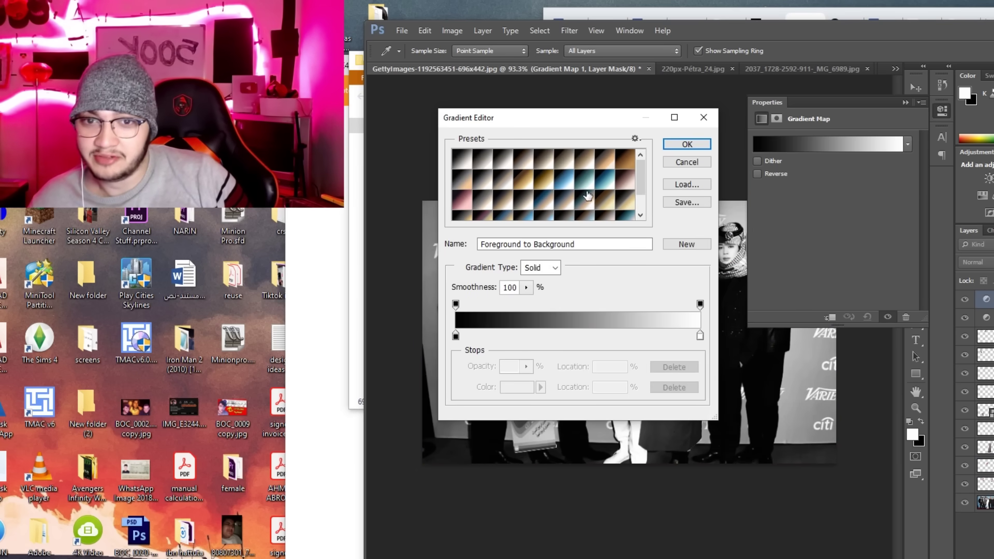
left_click(588, 196)
left_click(687, 144)
Set the gradient map layer's blend mode to Soft Light.
left_click(973, 262)
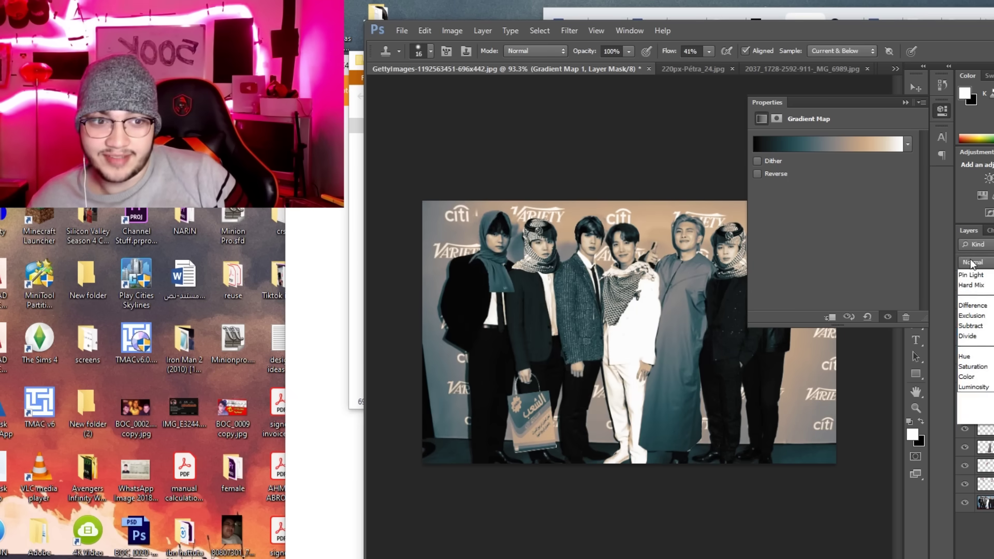
left_click(974, 408)
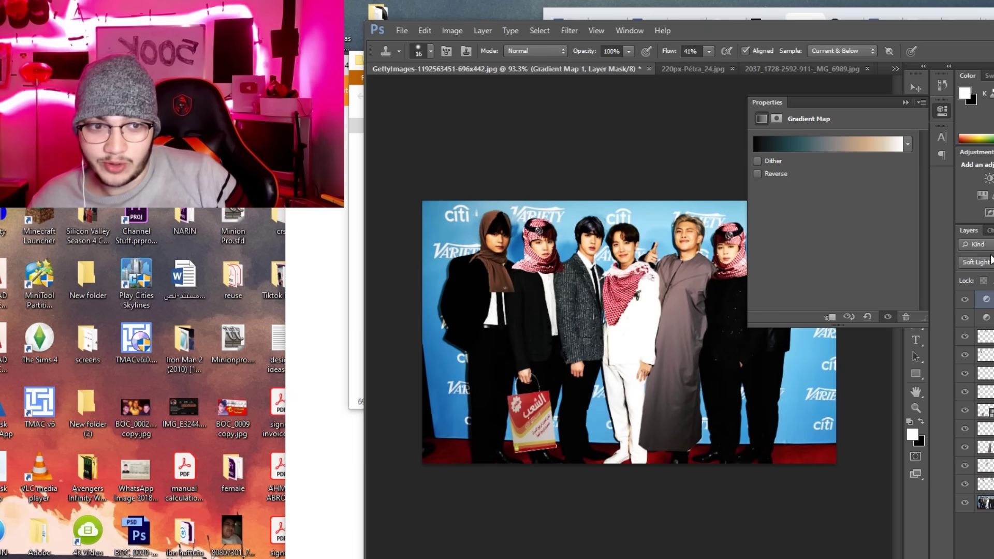
scroll(772, 269, "down", 3)
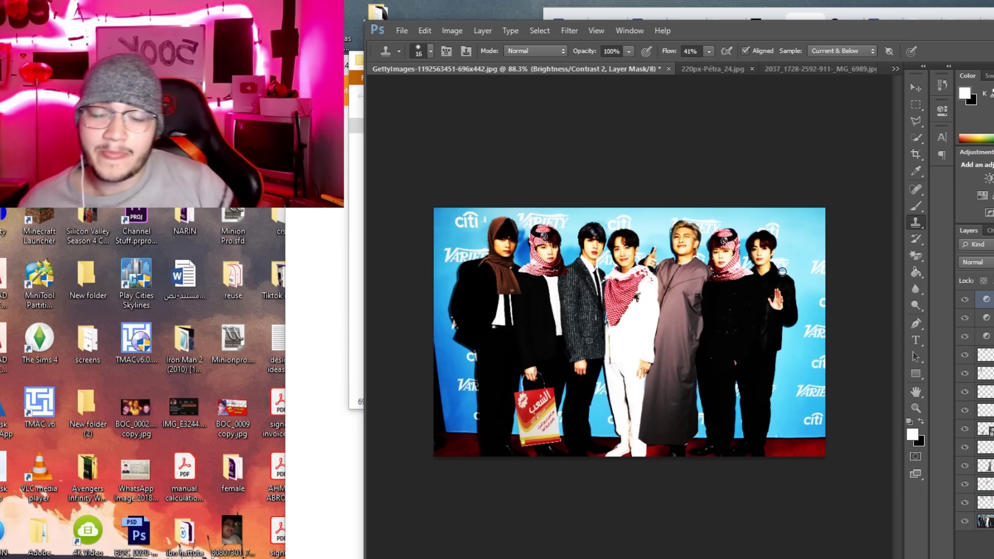